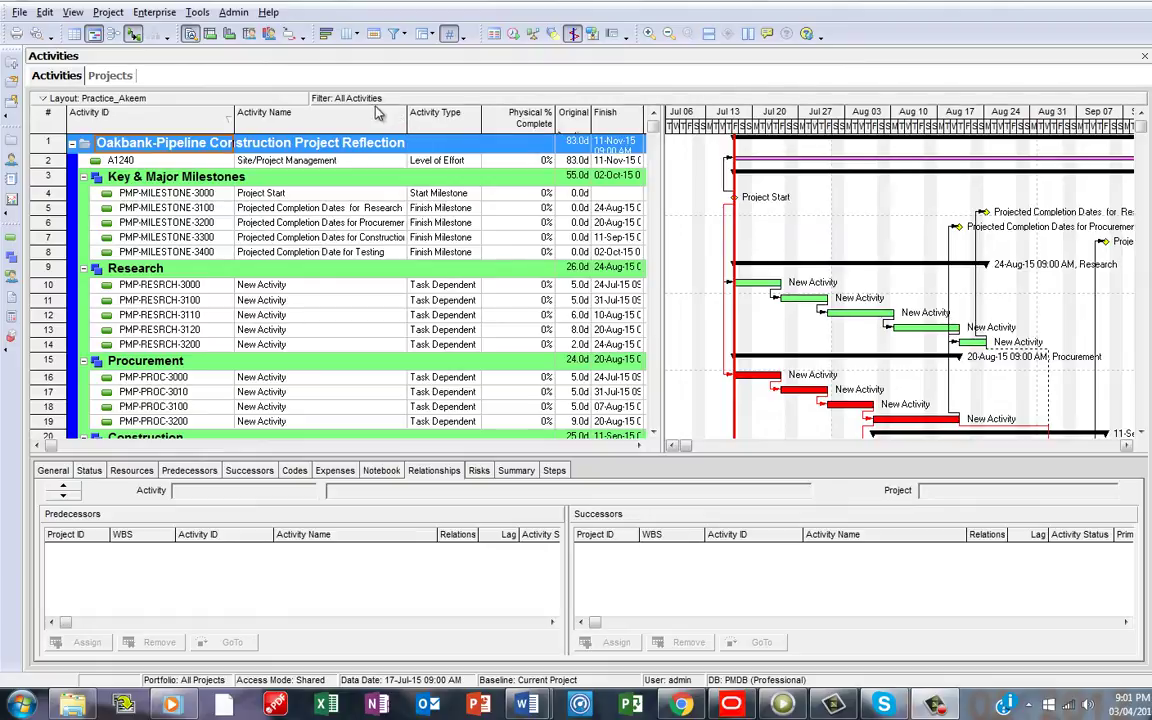
# Add an activity user-defined field named 'Critical Indicator' with data type Indicator
pyautogui.click(155, 12)
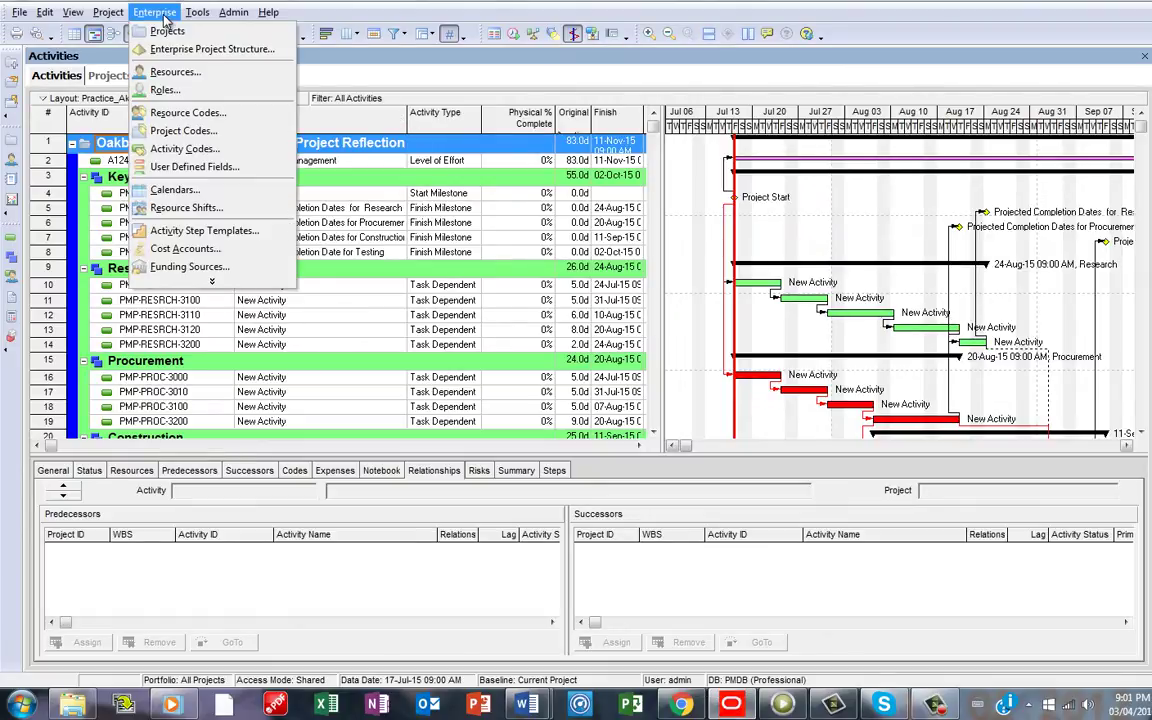
pyautogui.click(195, 167)
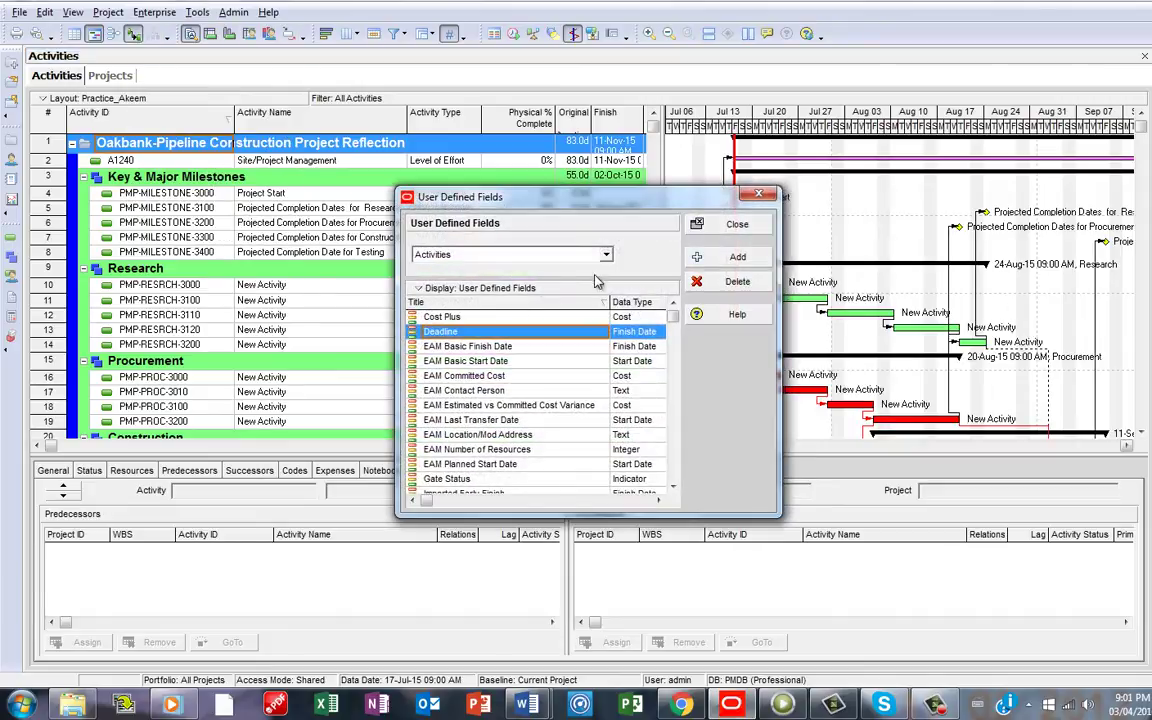
pyautogui.click(737, 258)
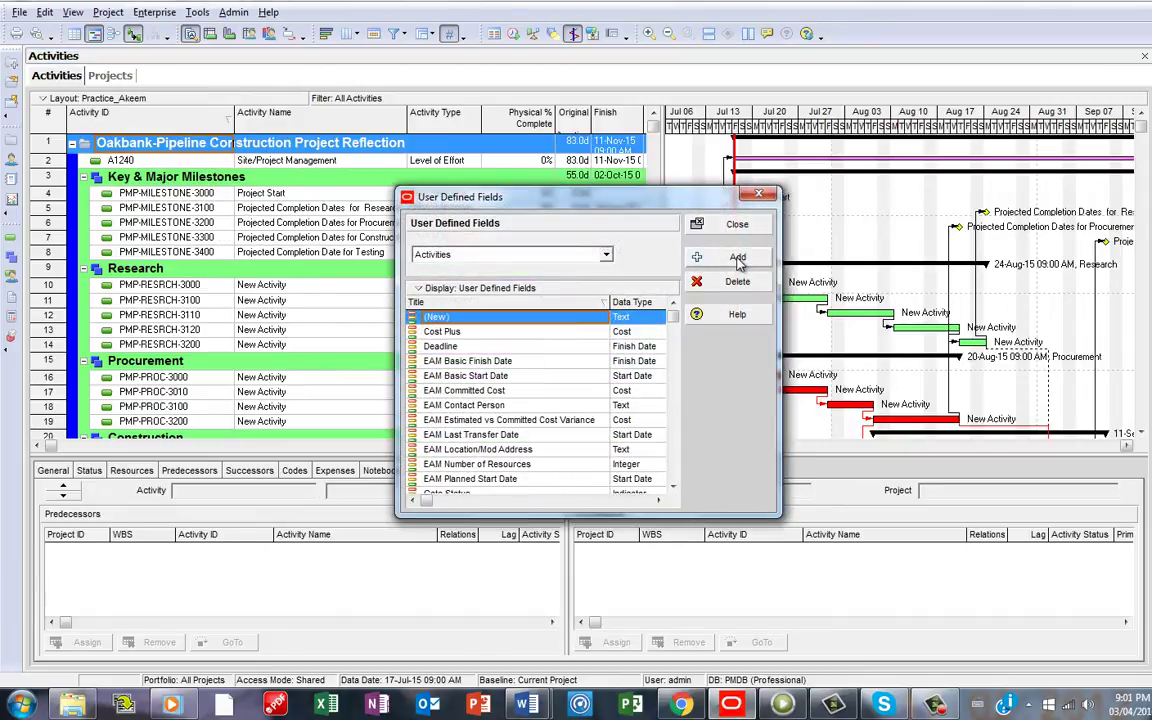
pyautogui.write('C')
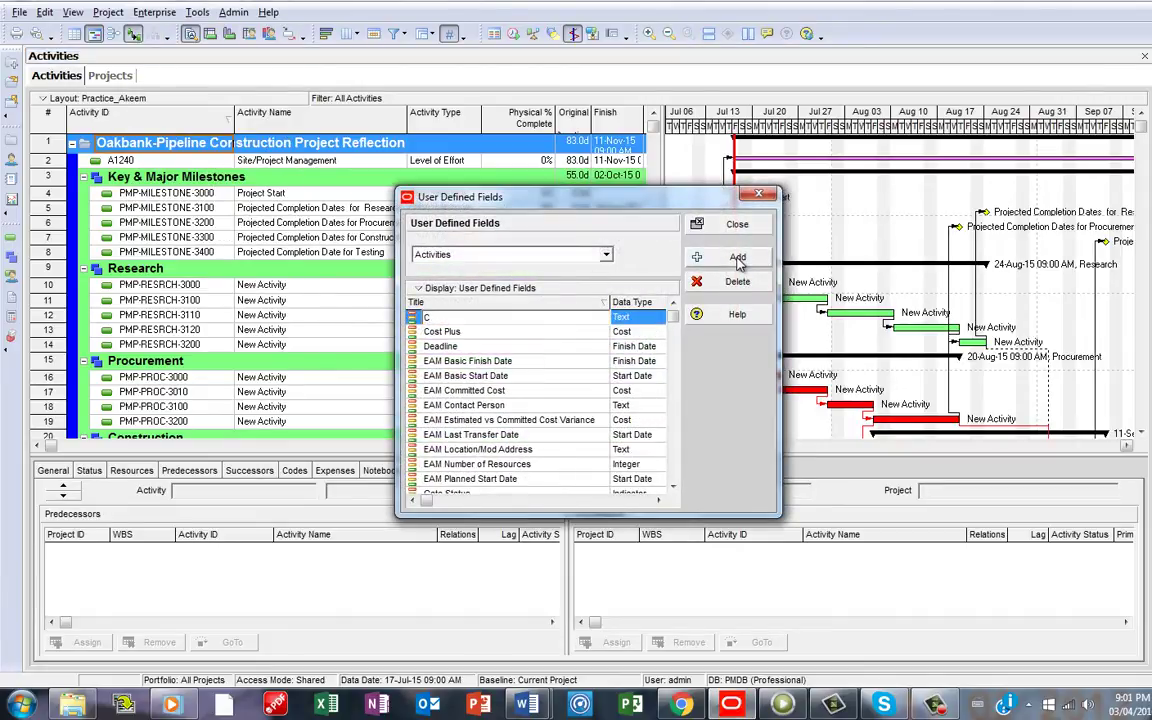
pyautogui.write('ritical Indicator')
pyautogui.click(640, 319)
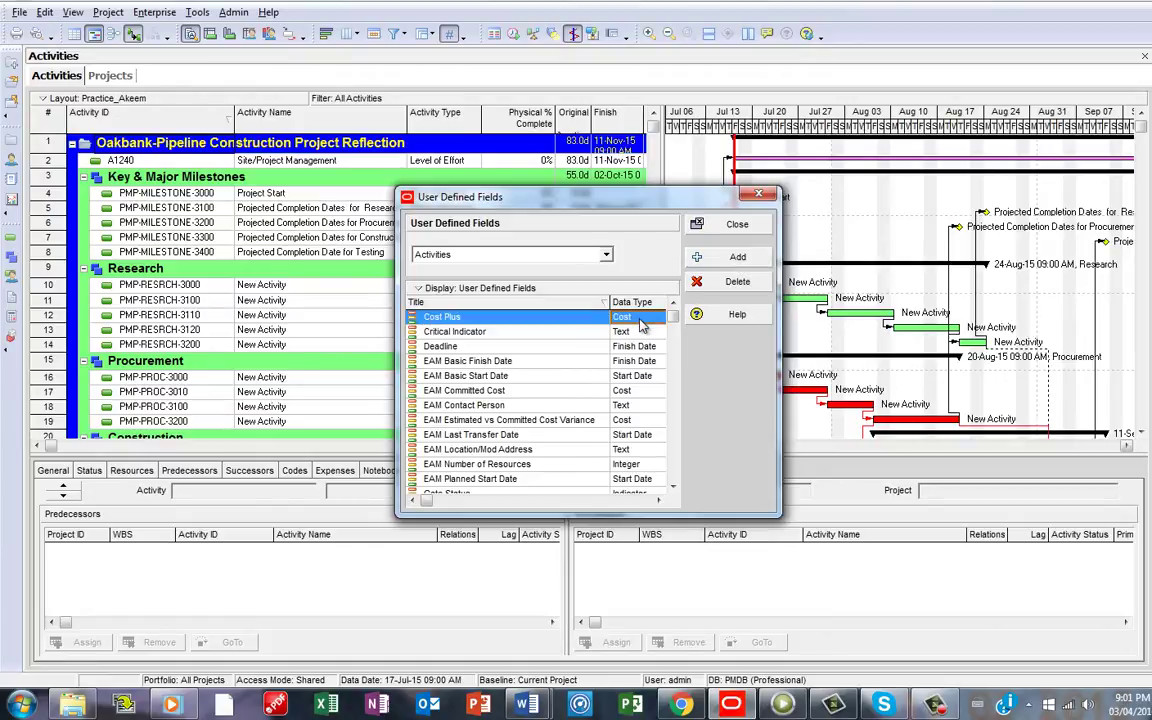
pyautogui.click(640, 331)
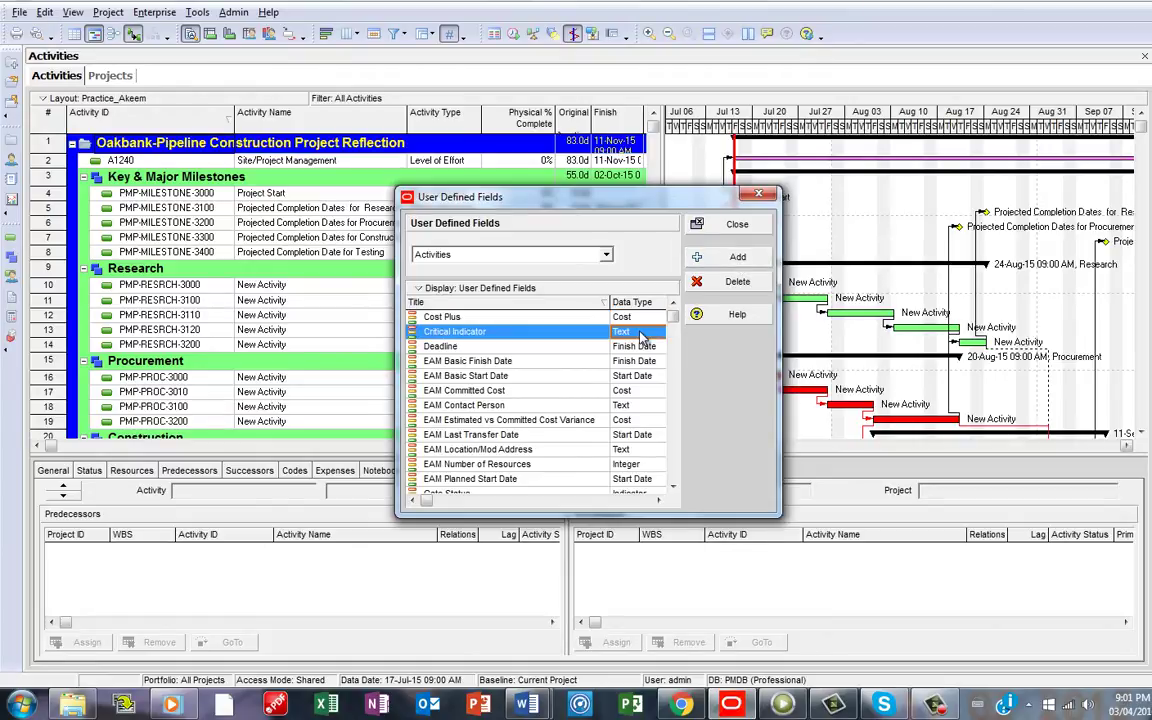
pyautogui.click(640, 333)
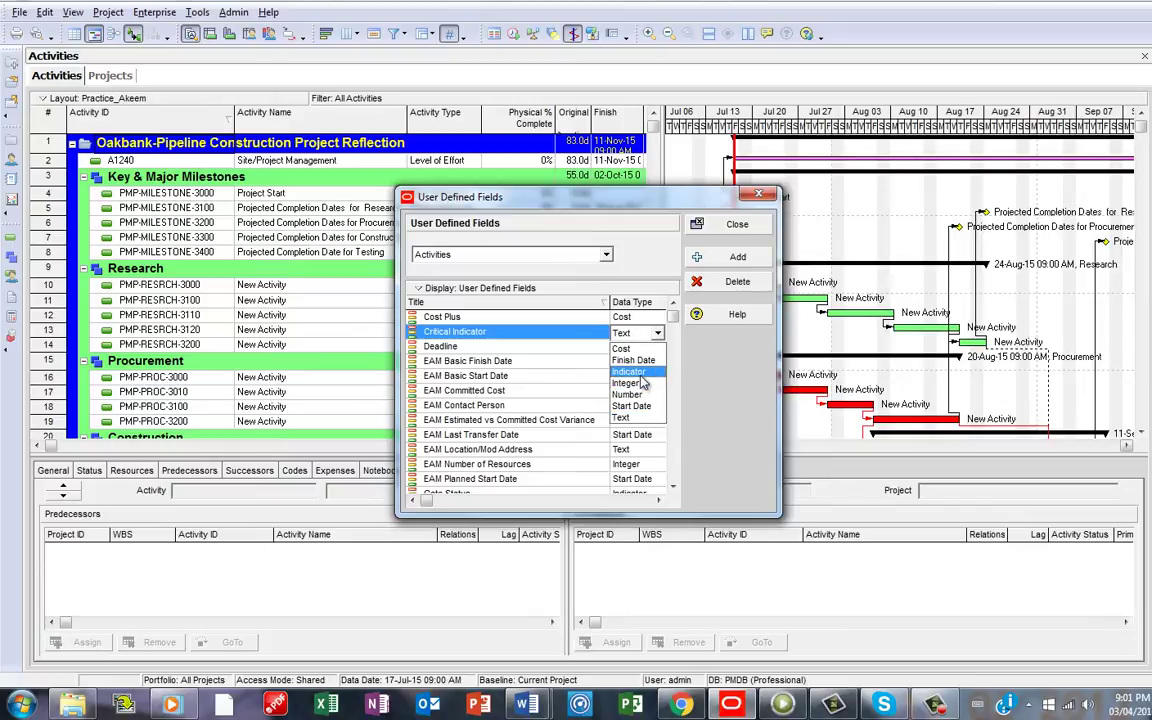
pyautogui.click(629, 371)
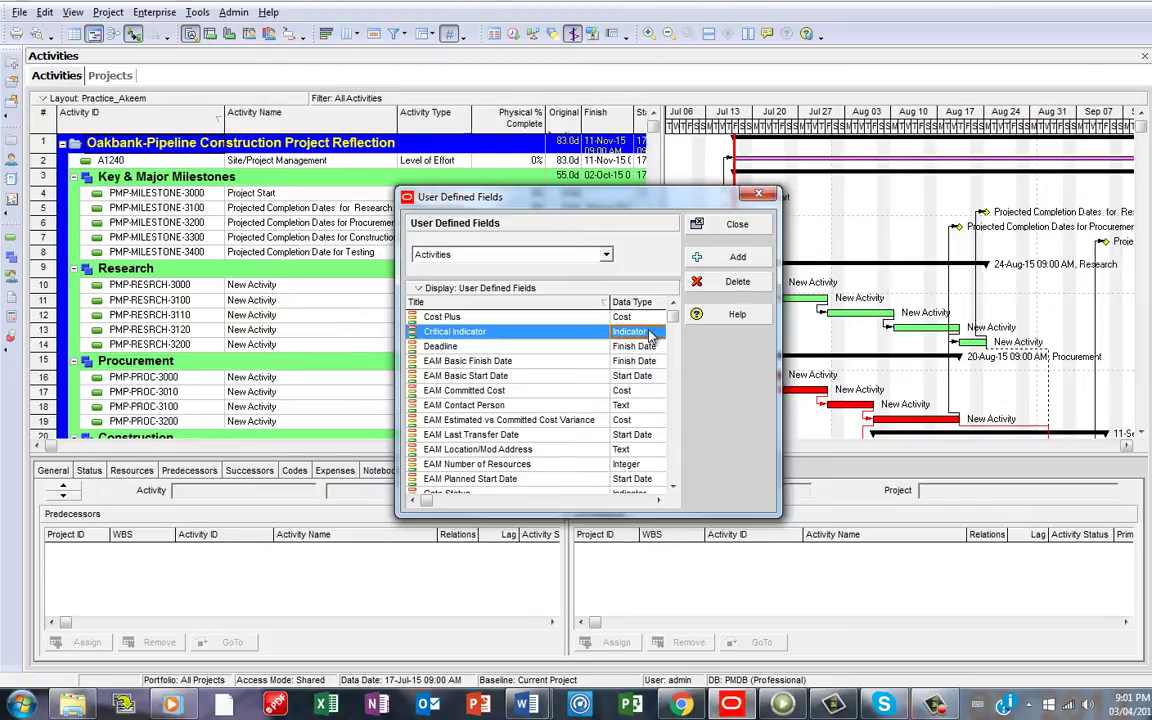
pyautogui.click(737, 226)
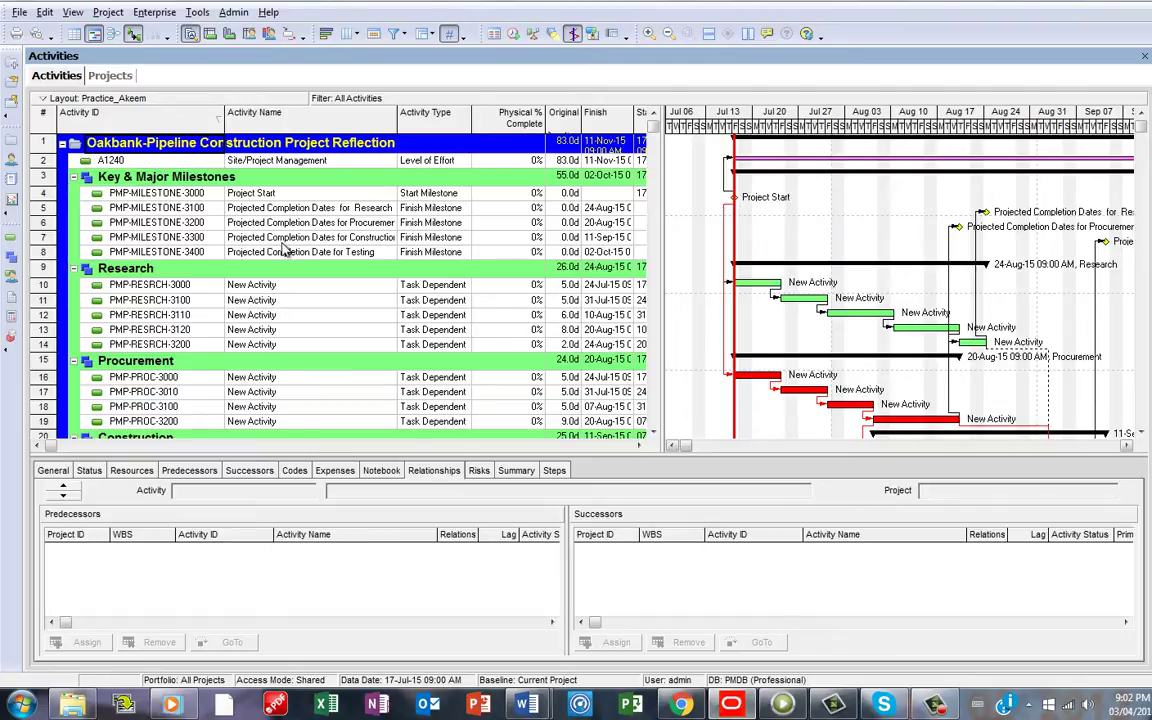
# Open the Global Change manager from Tools and create a new global change
pyautogui.click(155, 12)
pyautogui.click(197, 12)
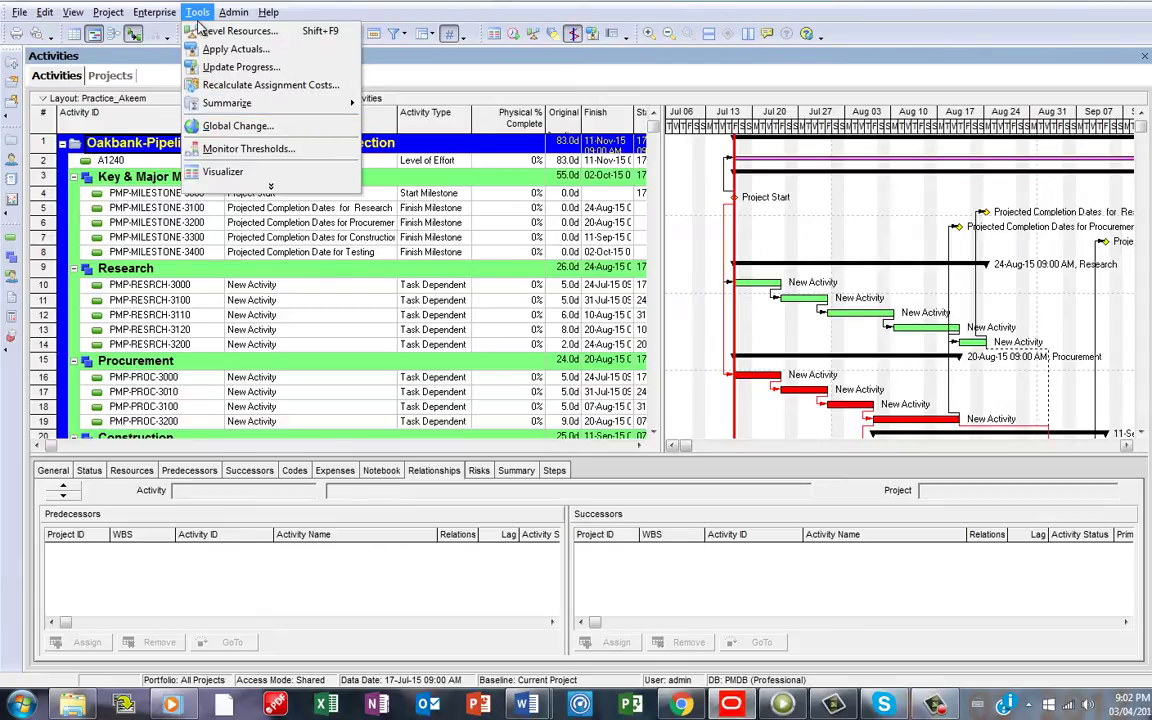
pyautogui.click(238, 127)
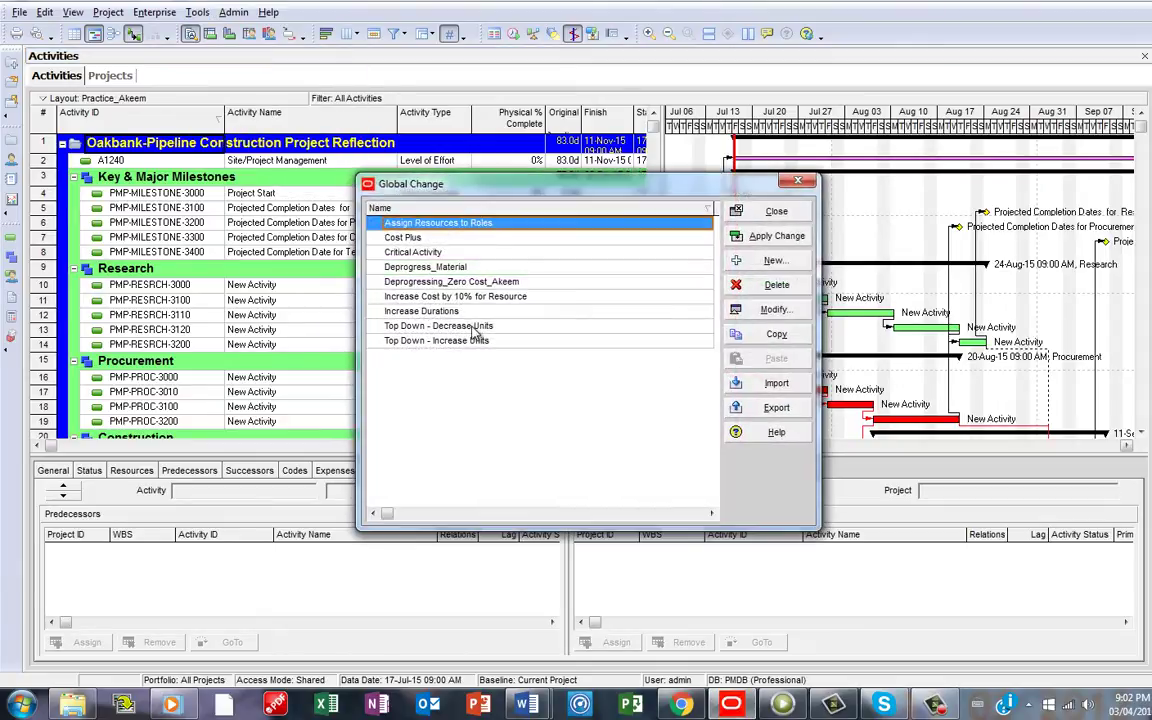
pyautogui.click(775, 261)
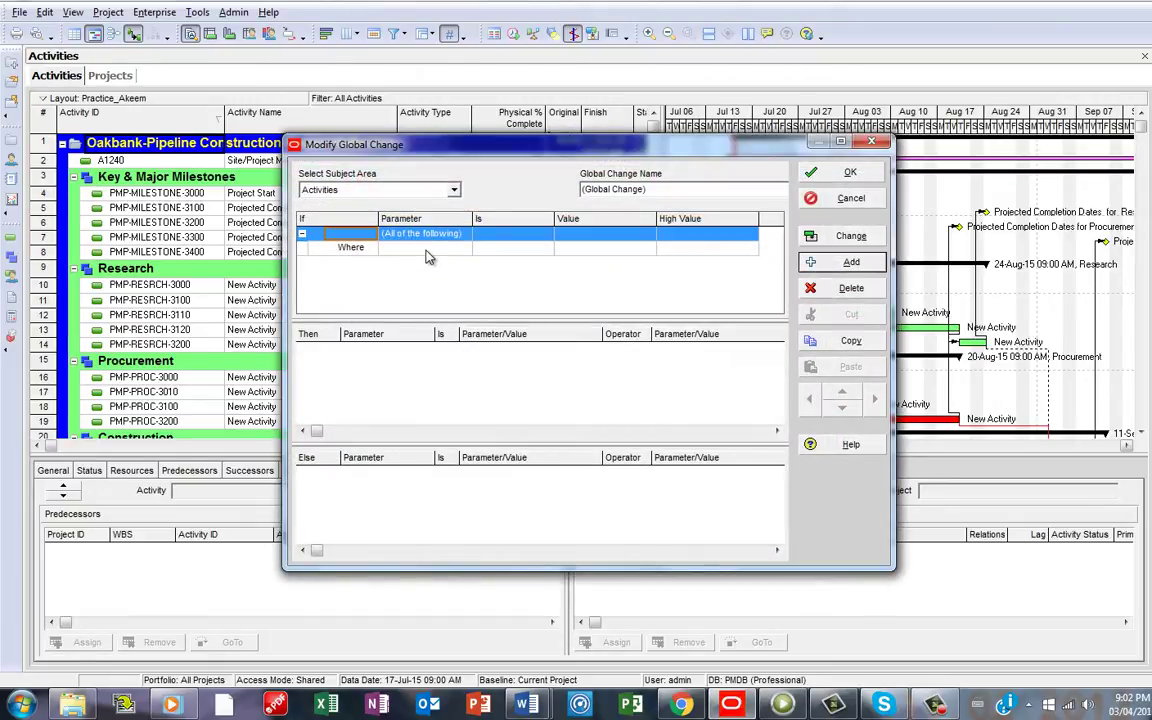
# Set the If condition row to Critical equals Yes
pyautogui.click(424, 249)
pyautogui.click(418, 247)
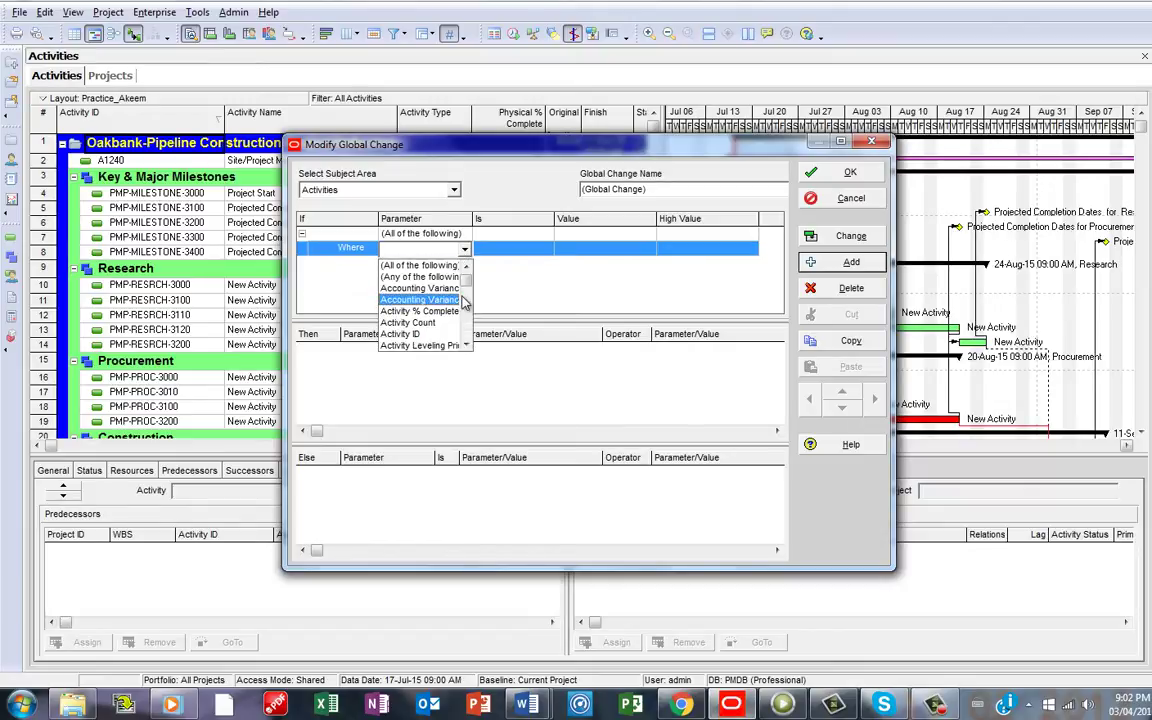
pyautogui.scroll(-5, 465, 303)
pyautogui.moveTo(465, 303)
pyautogui.mouseDown()
pyautogui.moveTo(465, 340)
pyautogui.moveTo(466, 298)
pyautogui.mouseUp()
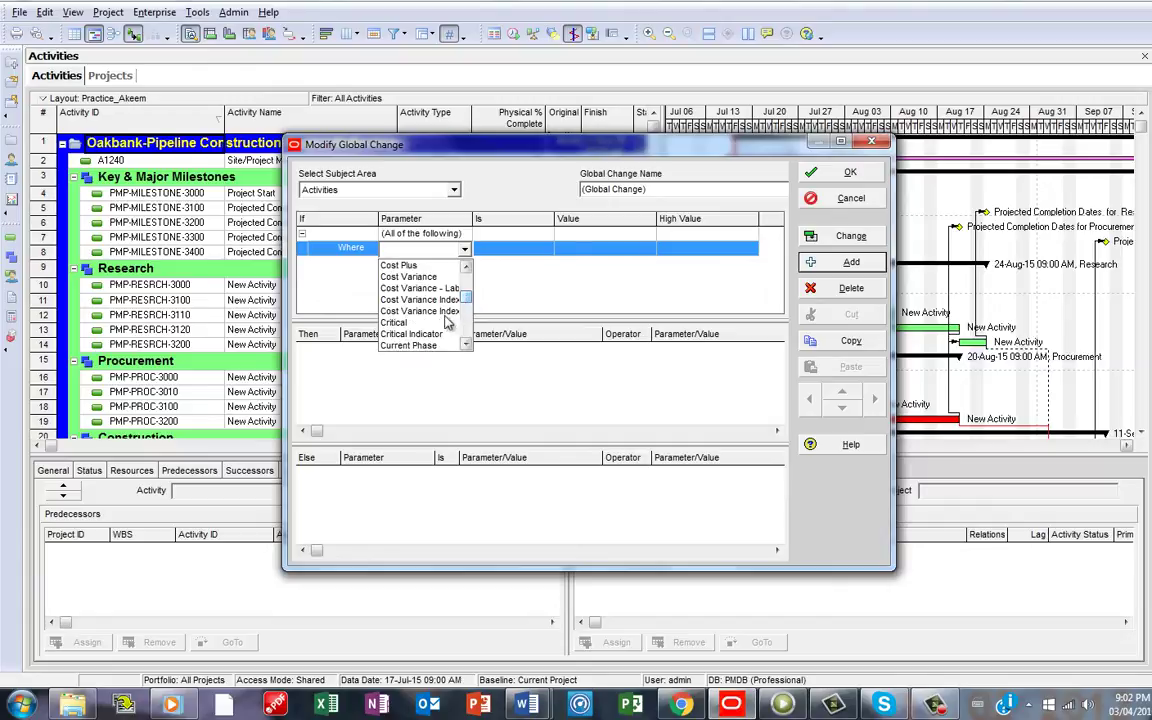
pyautogui.click(444, 322)
pyautogui.click(589, 250)
pyautogui.click(589, 250)
pyautogui.click(575, 280)
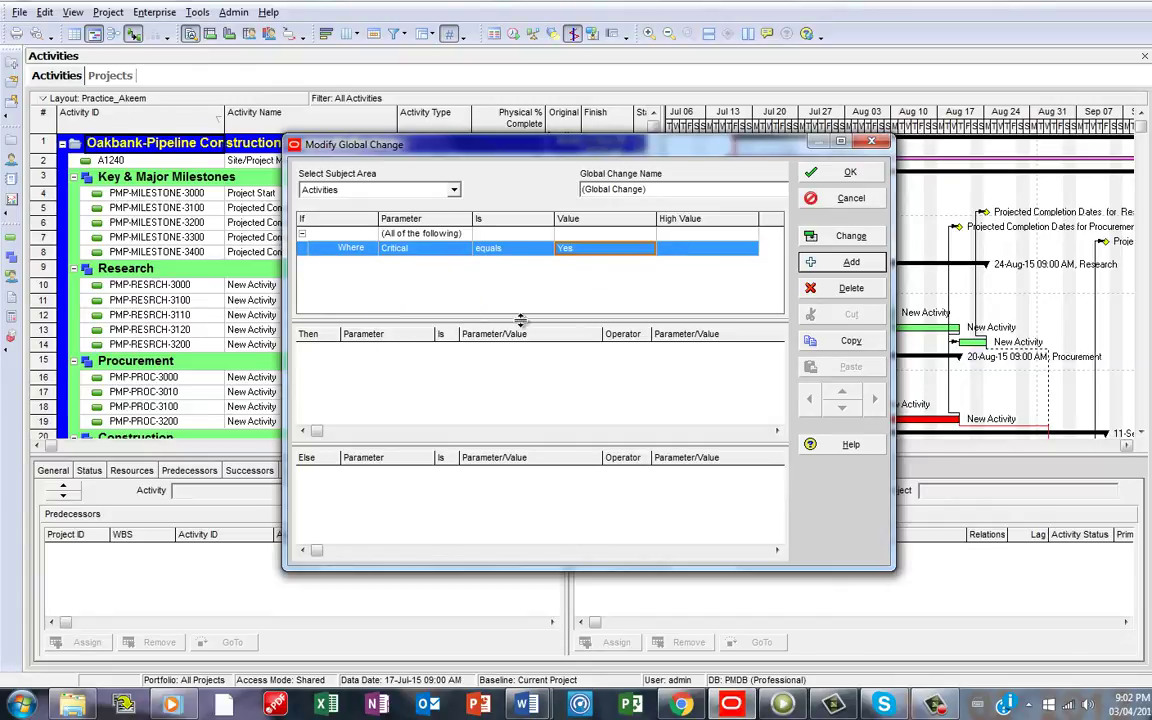
pyautogui.click(435, 367)
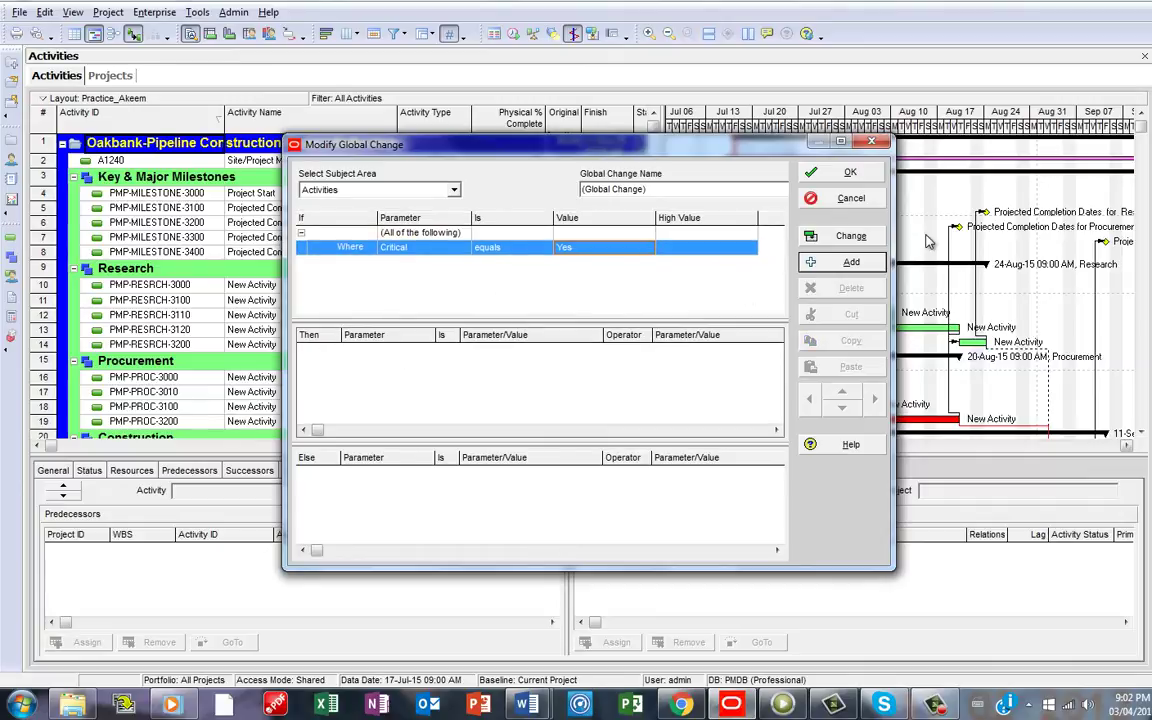
# Add a Then action row with Critical Indicator as its parameter
pyautogui.click(866, 263)
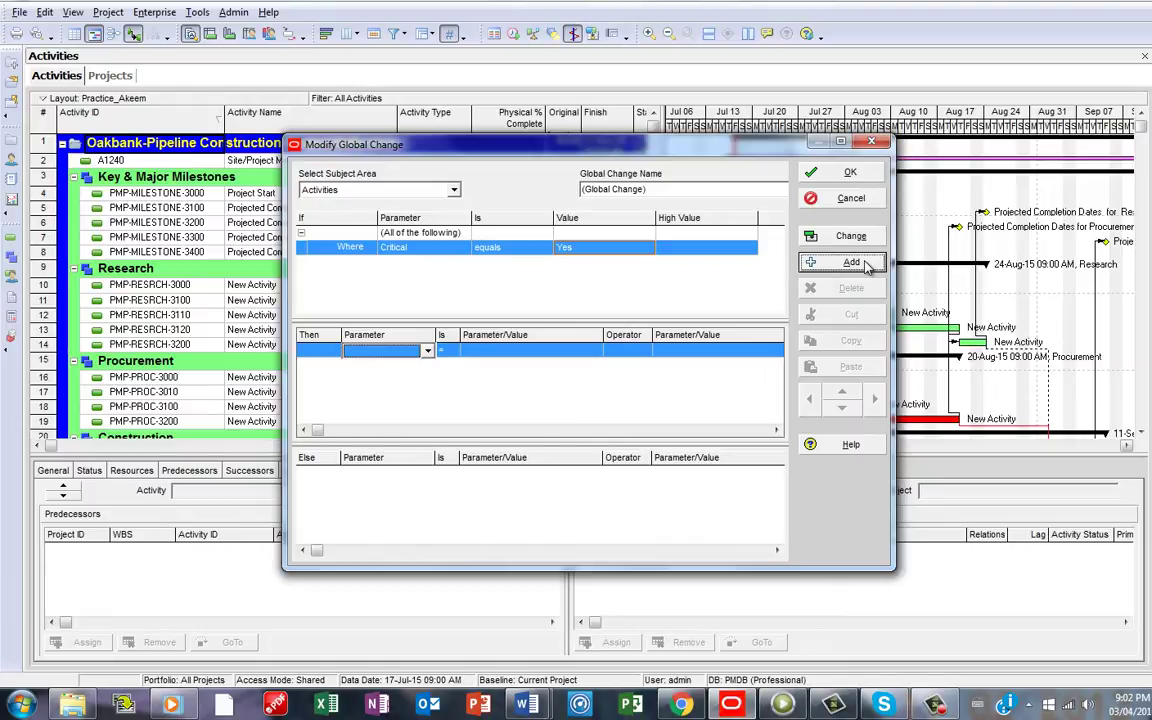
pyautogui.click(427, 352)
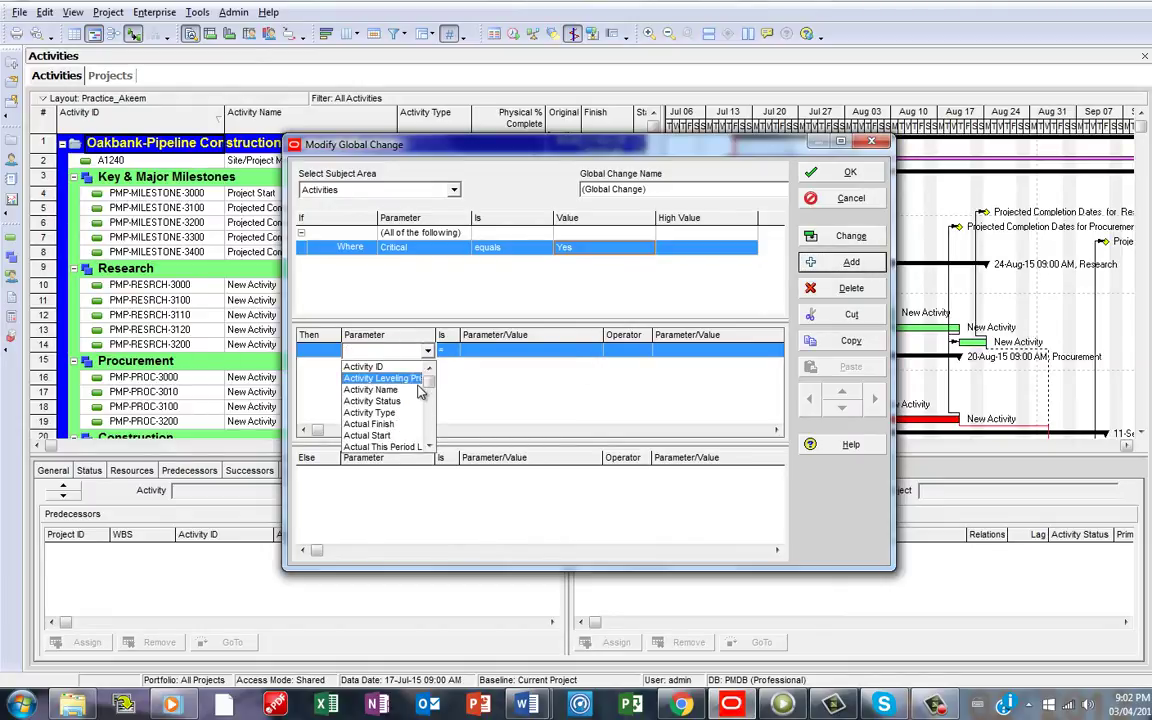
pyautogui.moveTo(430, 376); pyautogui.dragTo(435, 422)
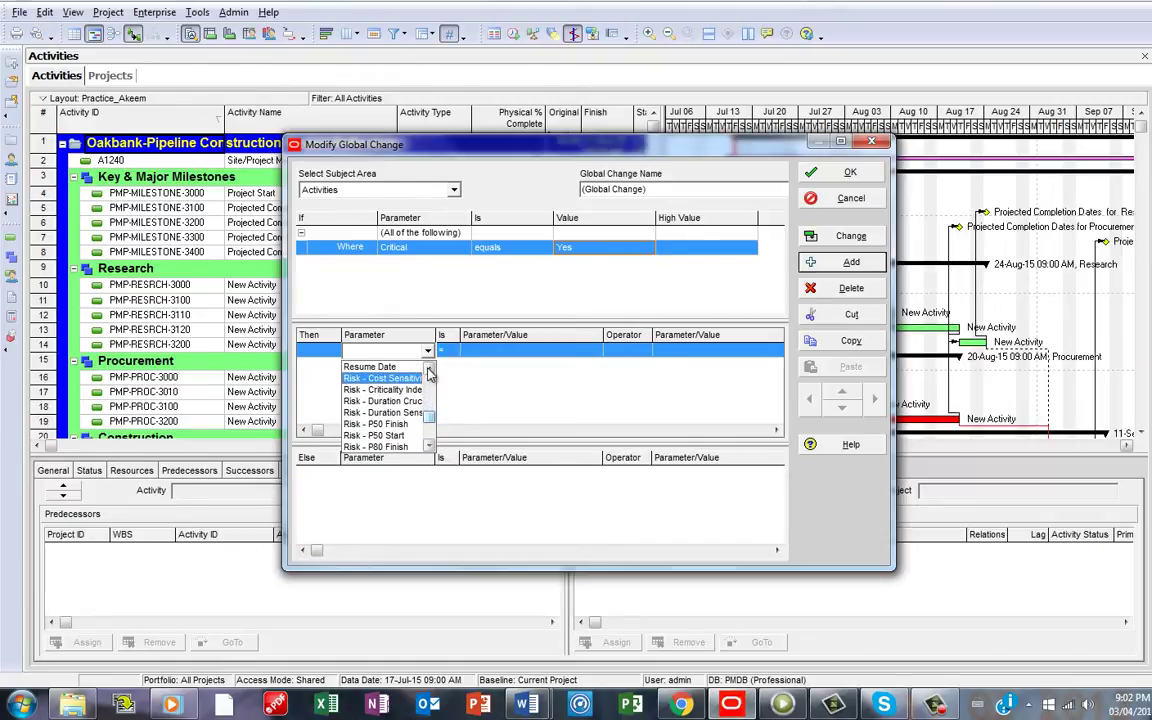
pyautogui.click(429, 370)
pyautogui.click(429, 370)
pyautogui.click(429, 370)
pyautogui.scroll(3, 435, 405)
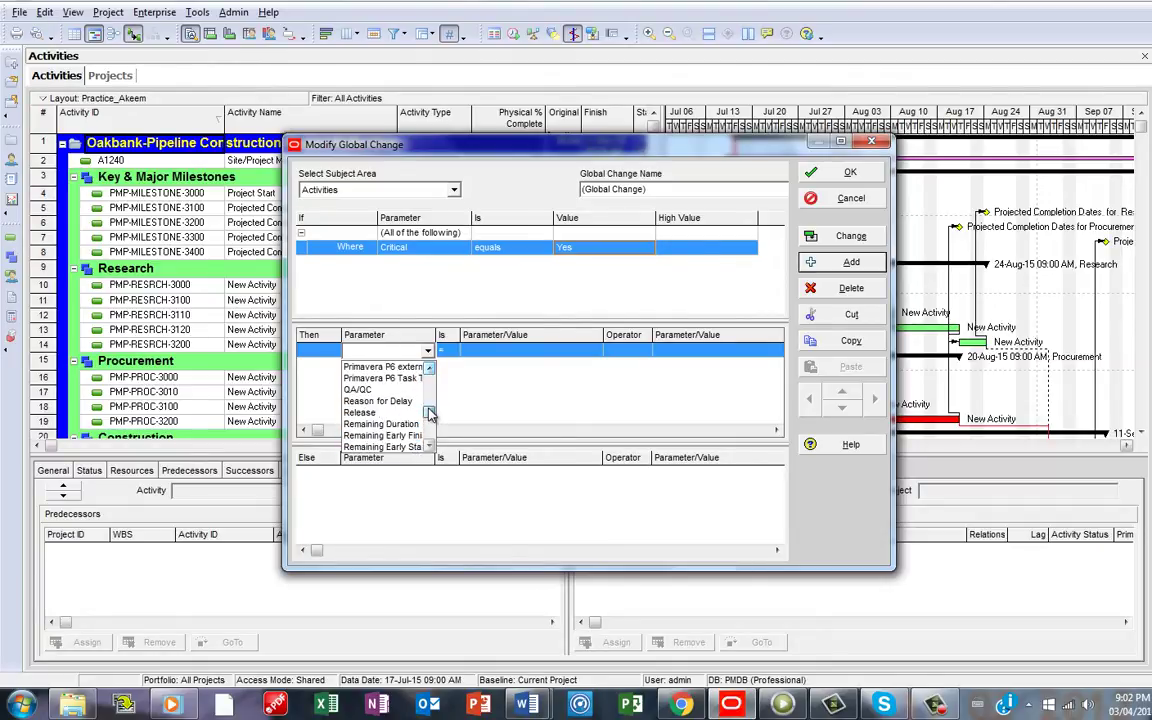
pyautogui.scroll(2, 431, 409)
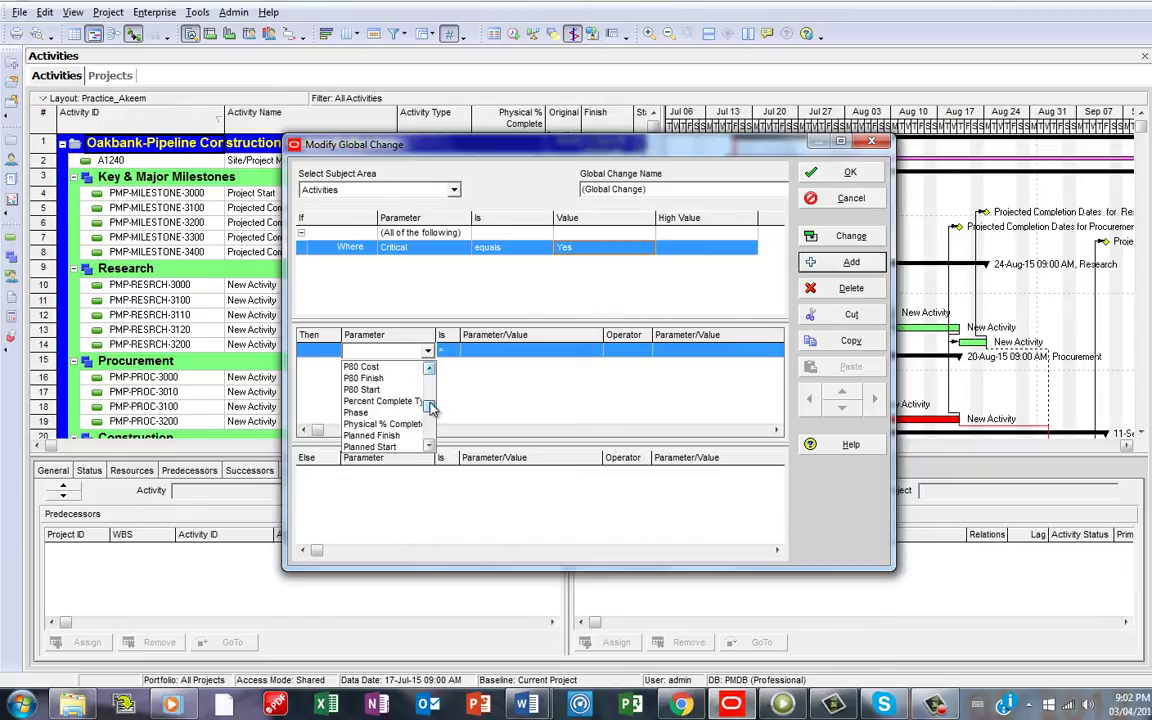
pyautogui.scroll(6, 431, 409)
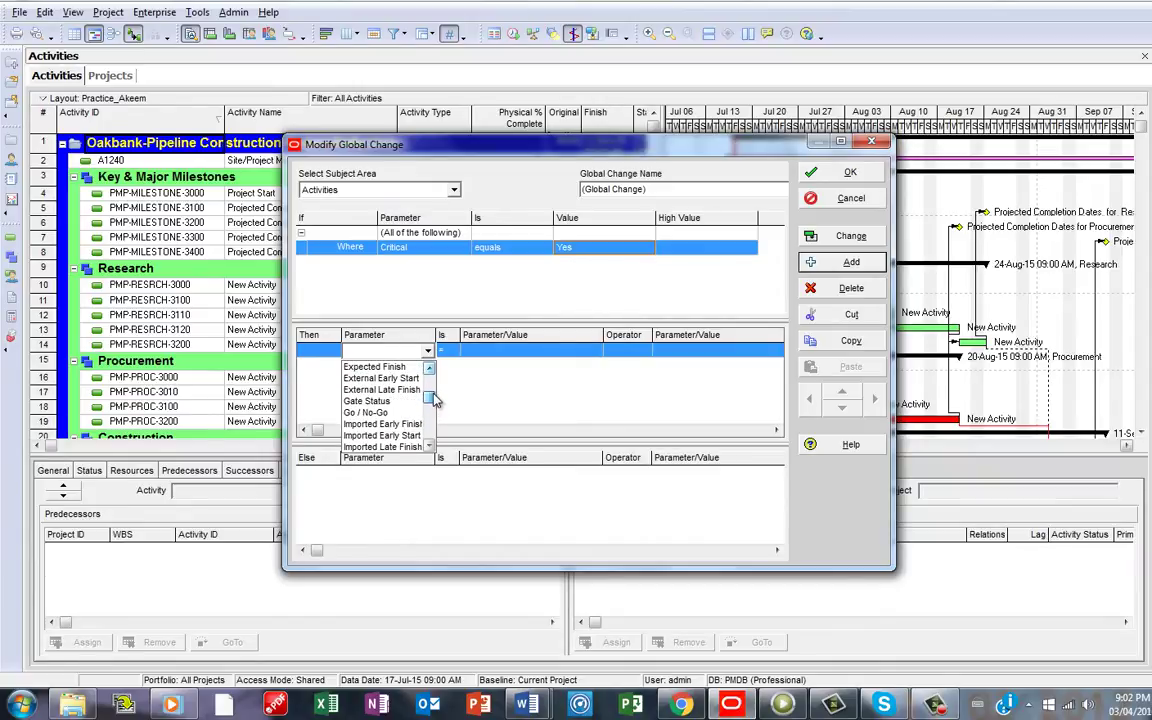
pyautogui.scroll(6, 435, 398)
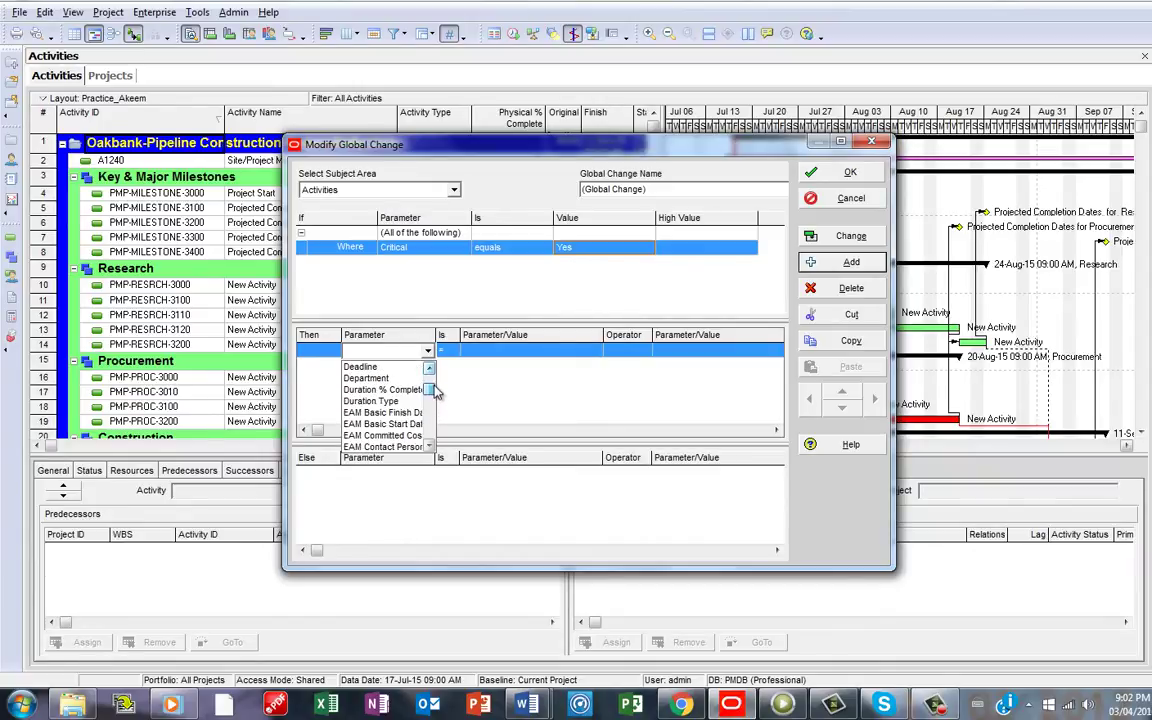
pyautogui.scroll(1, 432, 388)
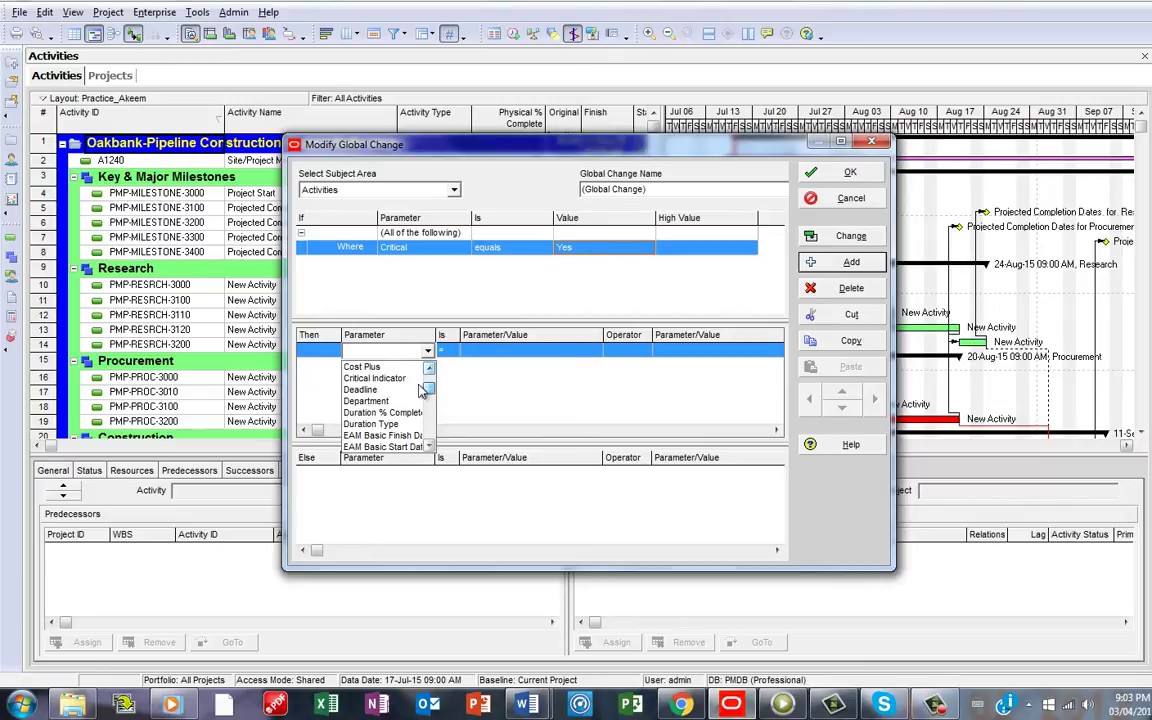
pyautogui.click(405, 379)
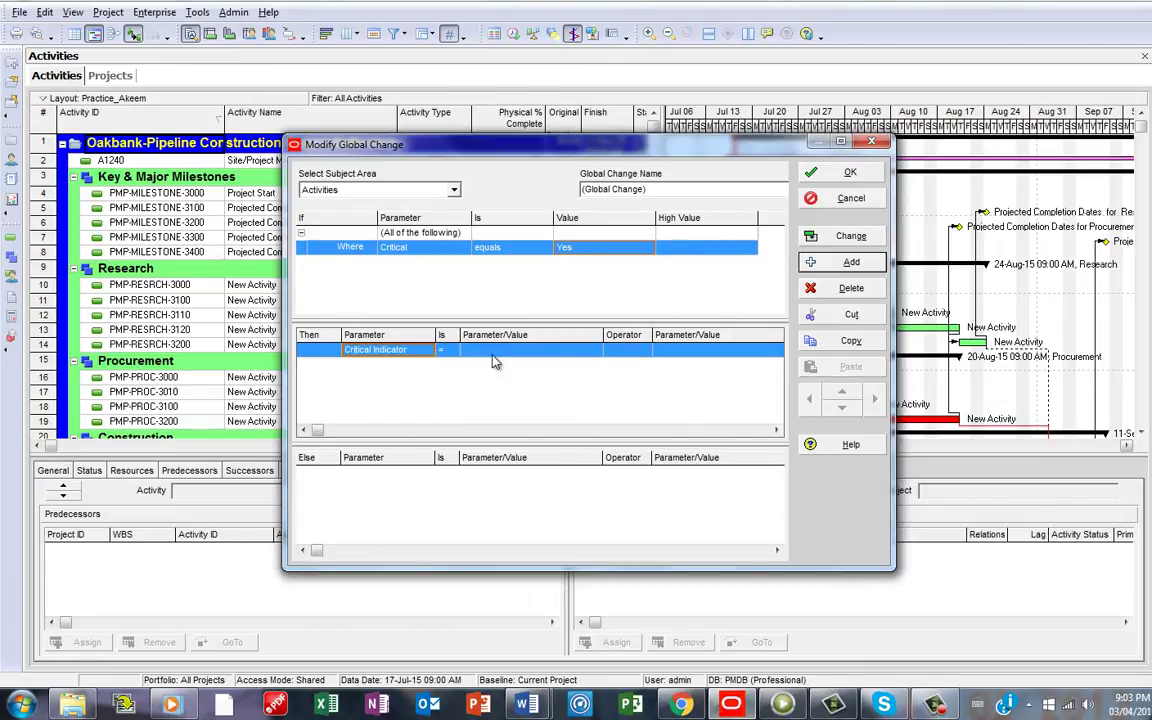
# Set the Then action's Critical Indicator value to the red icon
pyautogui.click(518, 352)
pyautogui.click(518, 358)
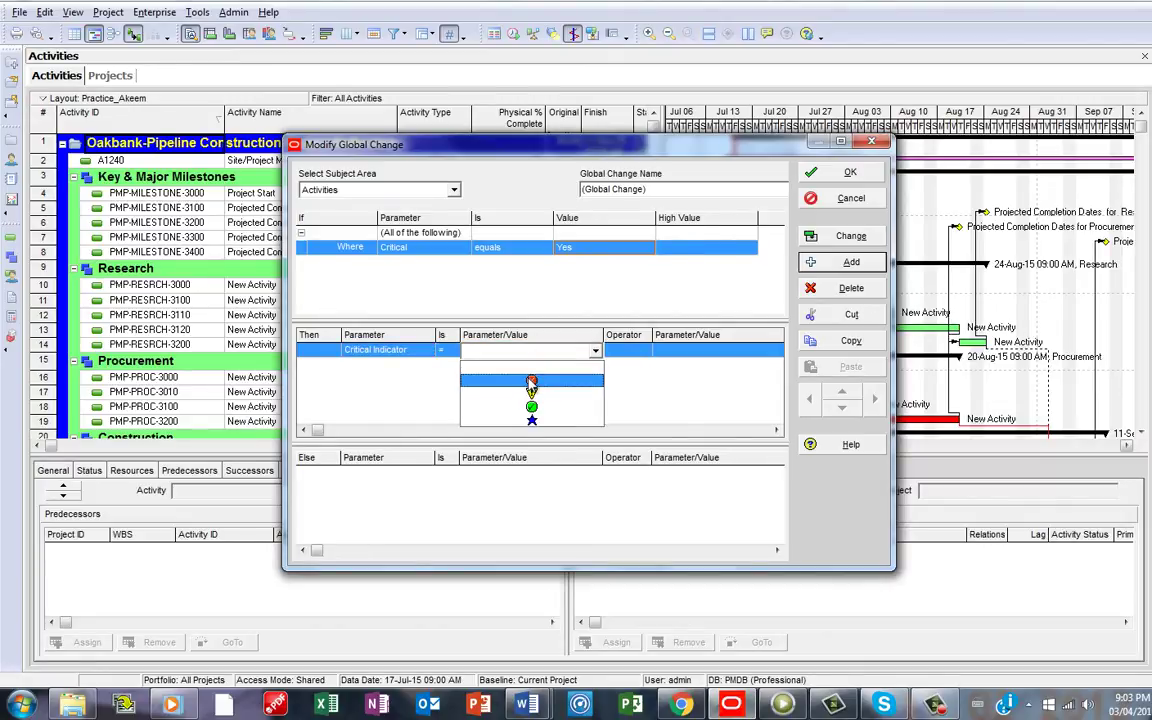
pyautogui.click(531, 381)
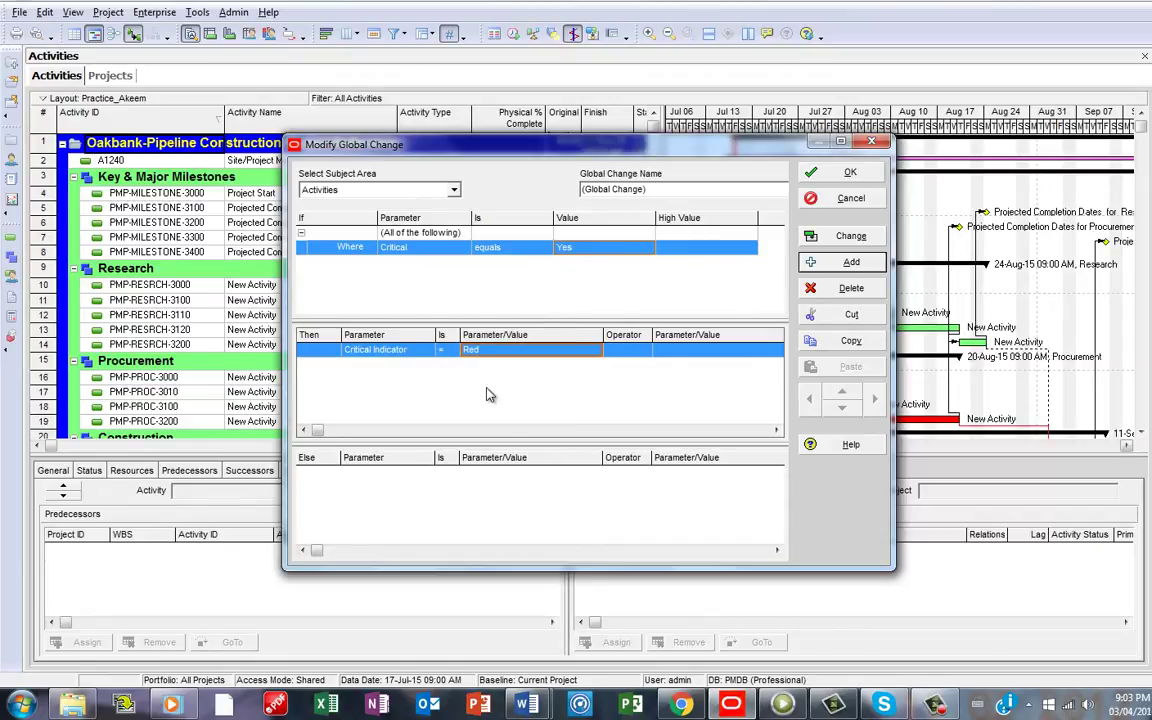
pyautogui.click(441, 486)
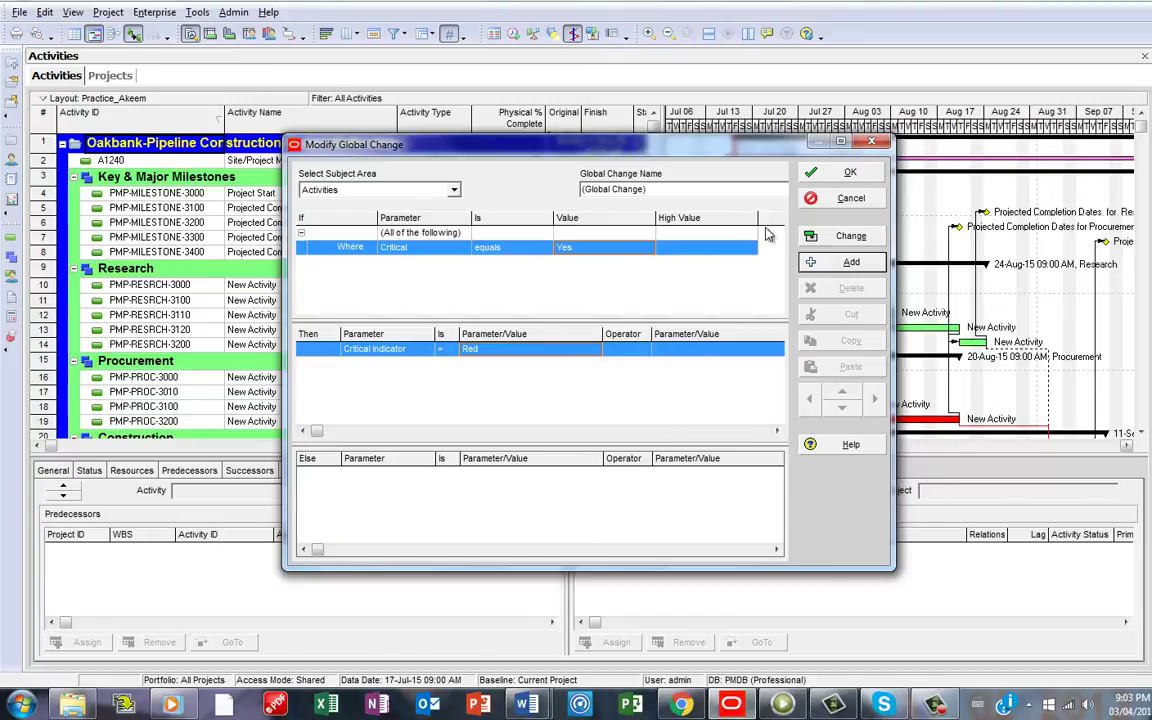
# Add an Else action setting Critical Indicator to the green icon
pyautogui.click(851, 263)
pyautogui.click(424, 476)
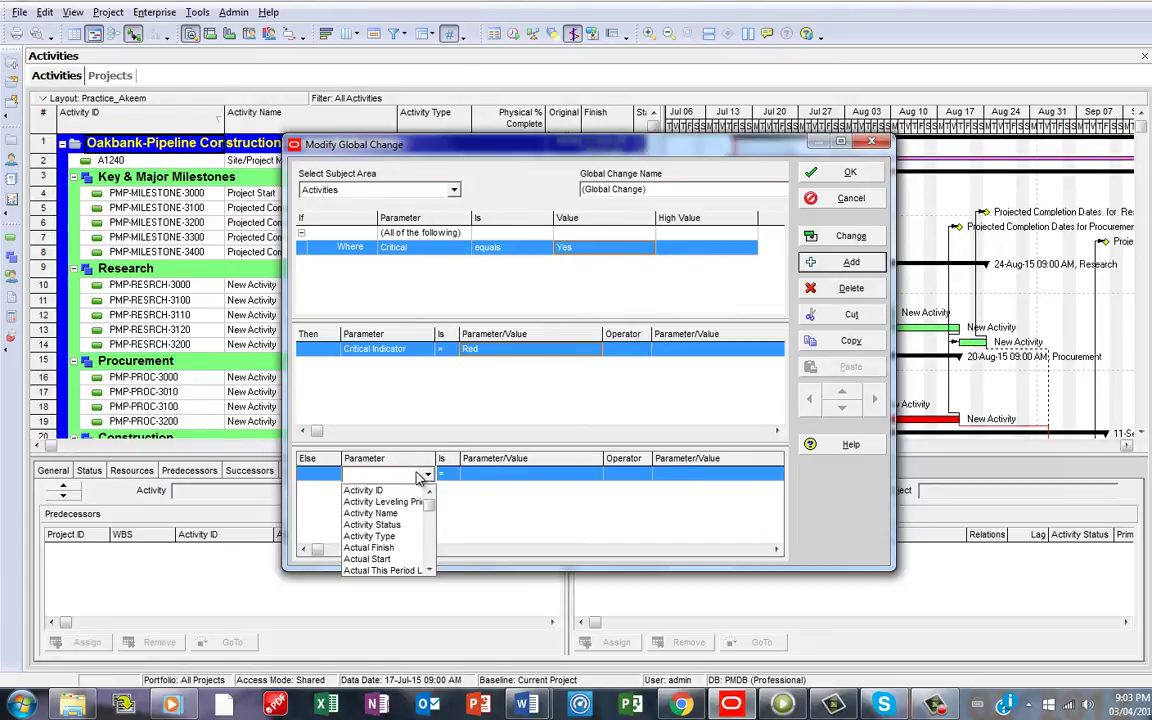
pyautogui.press('c')
pyautogui.click(397, 532)
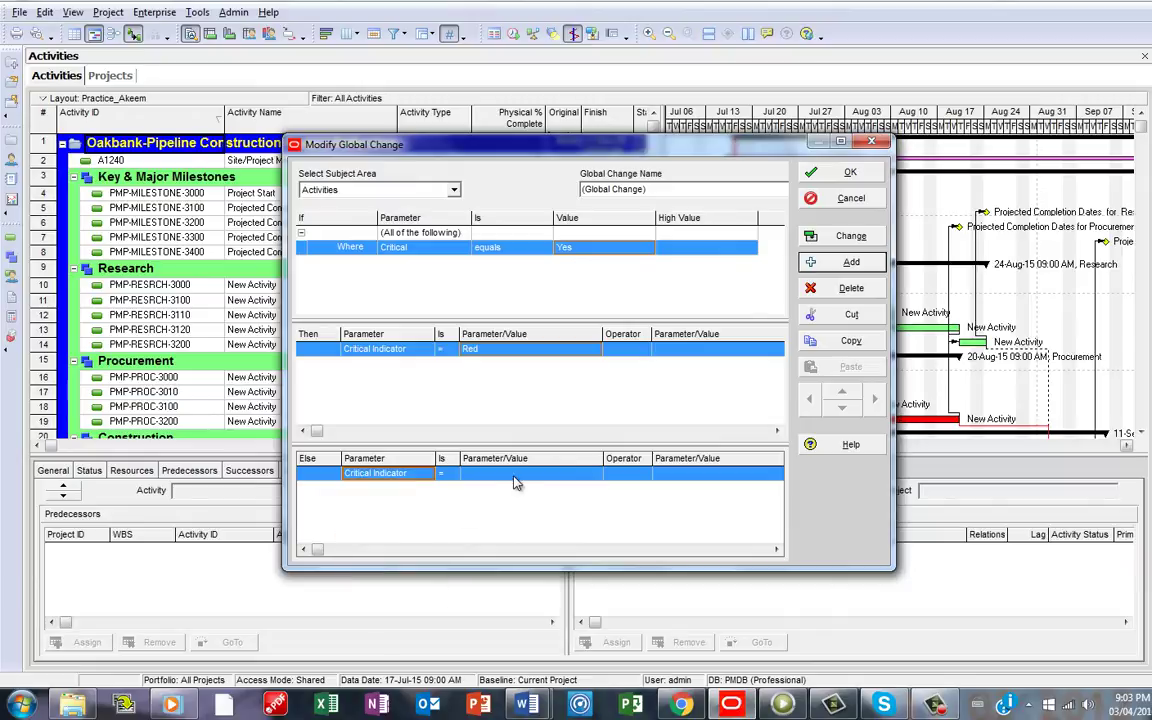
pyautogui.click(532, 478)
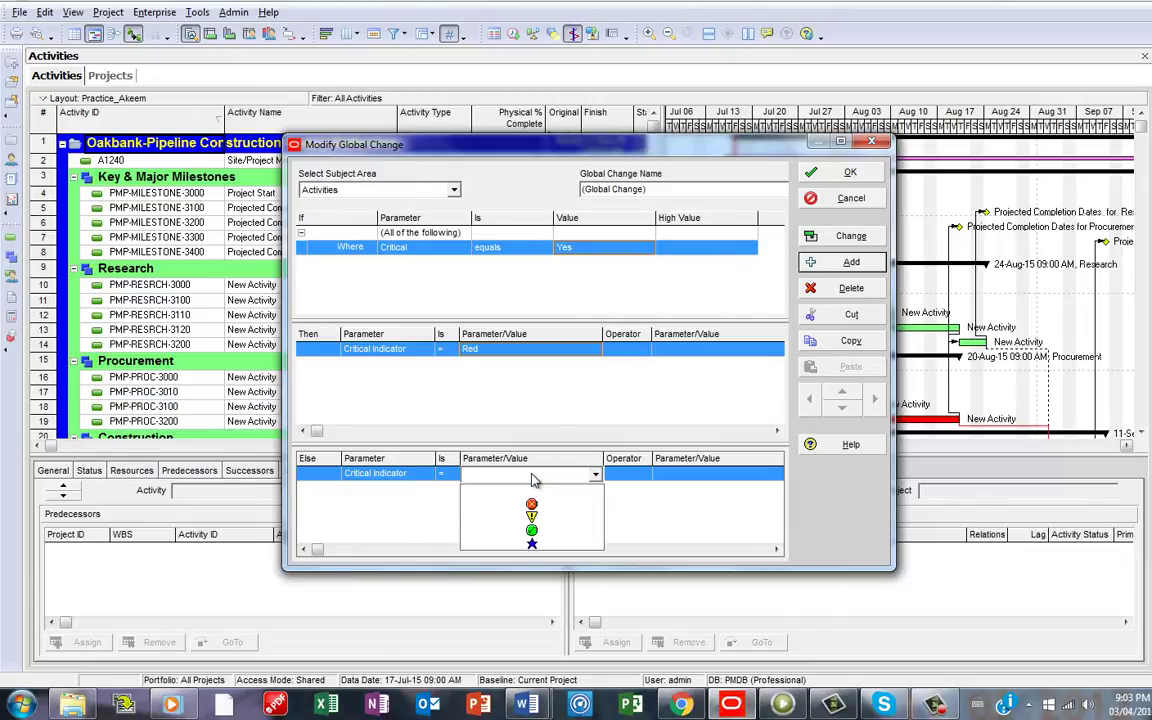
pyautogui.click(533, 535)
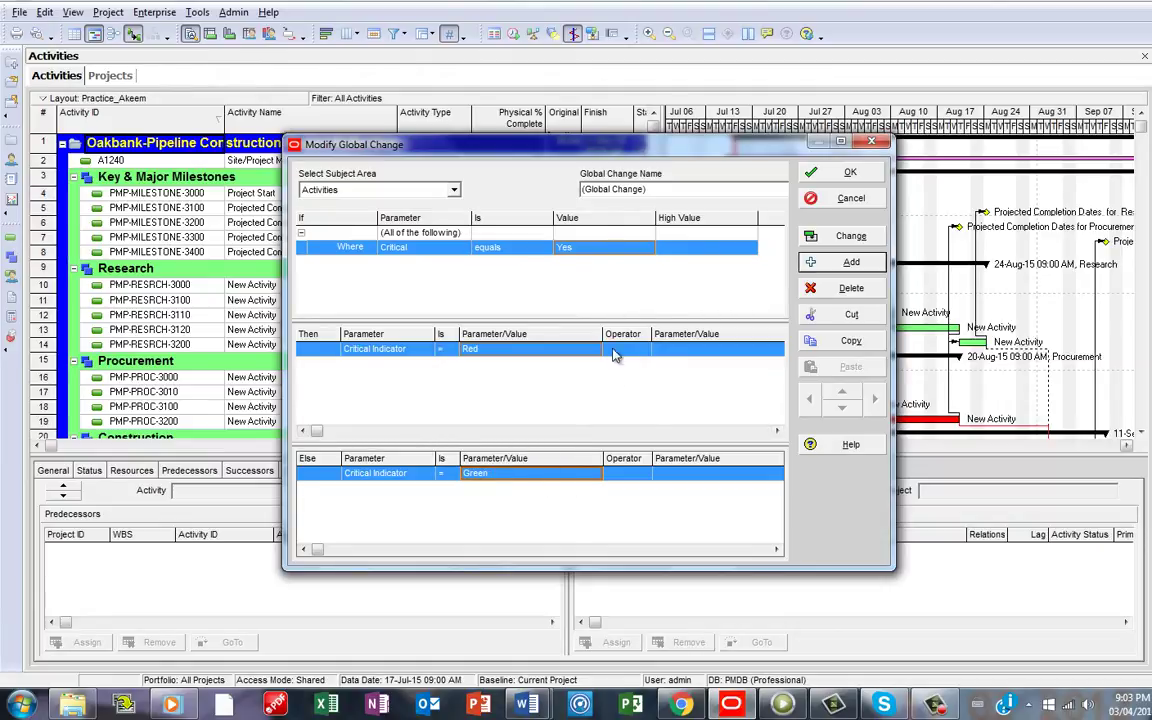
# Replace the placeholder global change name with 'Critical Indicator_AA'
pyautogui.click(677, 188)
pyautogui.moveTo(677, 188); pyautogui.dragTo(470, 162)
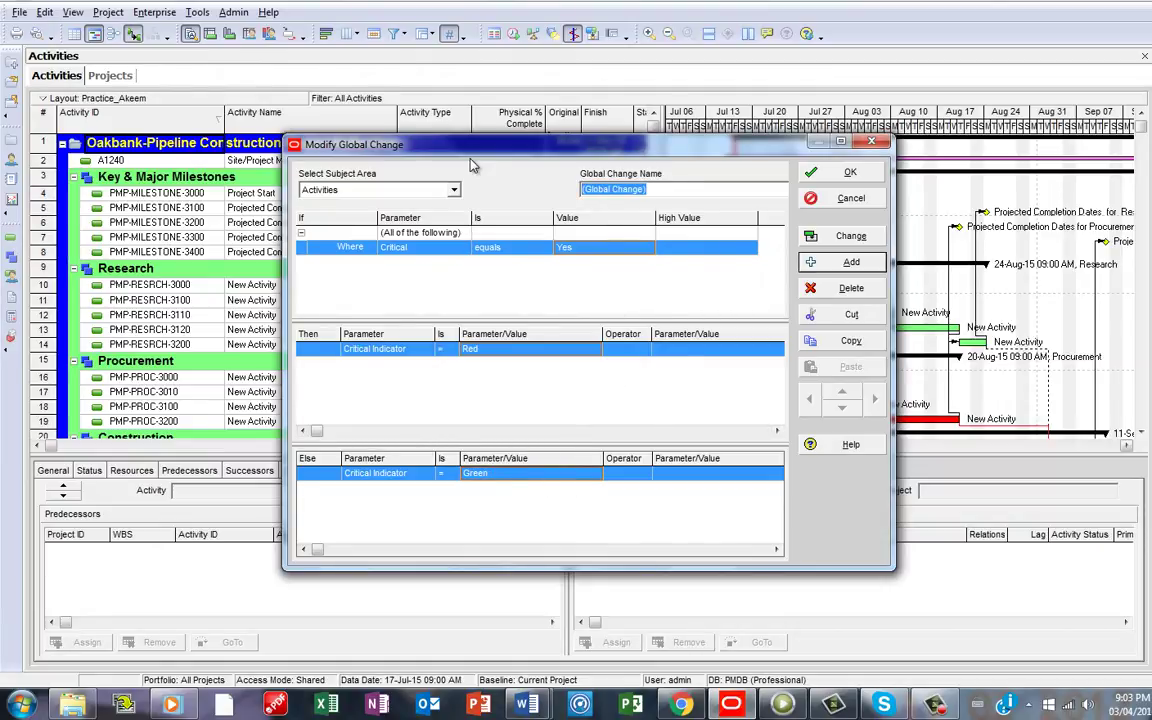
pyautogui.write('S')
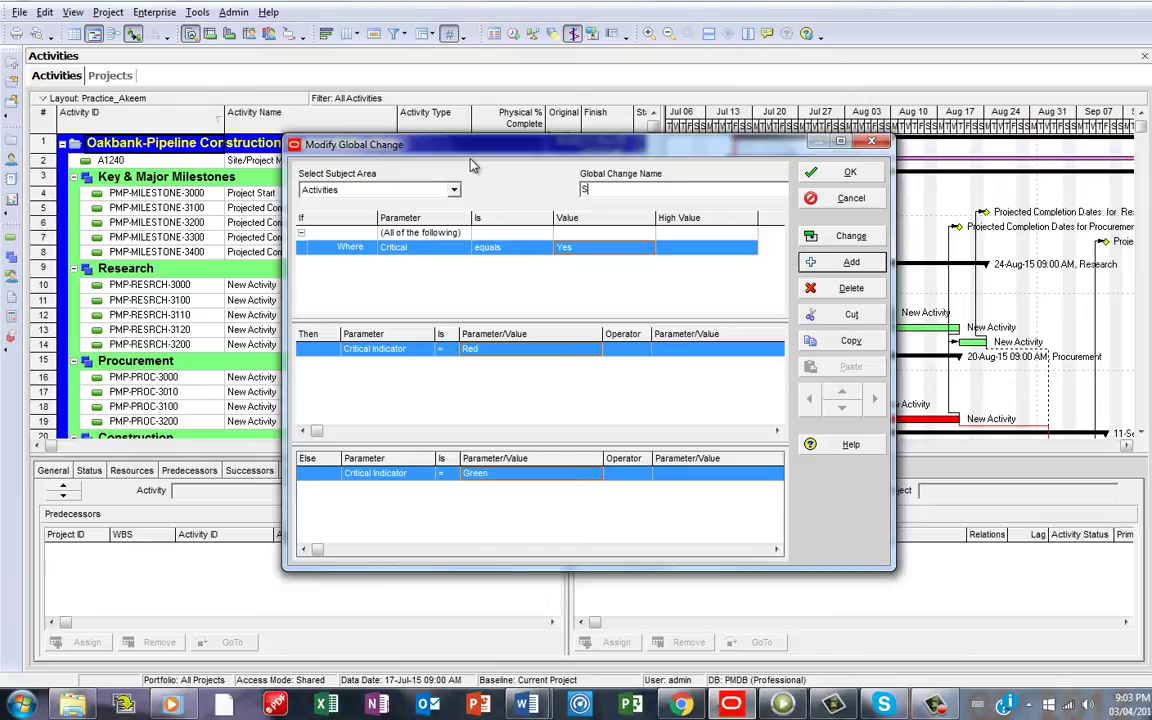
pyautogui.press('BackSpace')
pyautogui.write('Critical Indicator-')
pyautogui.press('BackSpace')
pyautogui.write('_AA')
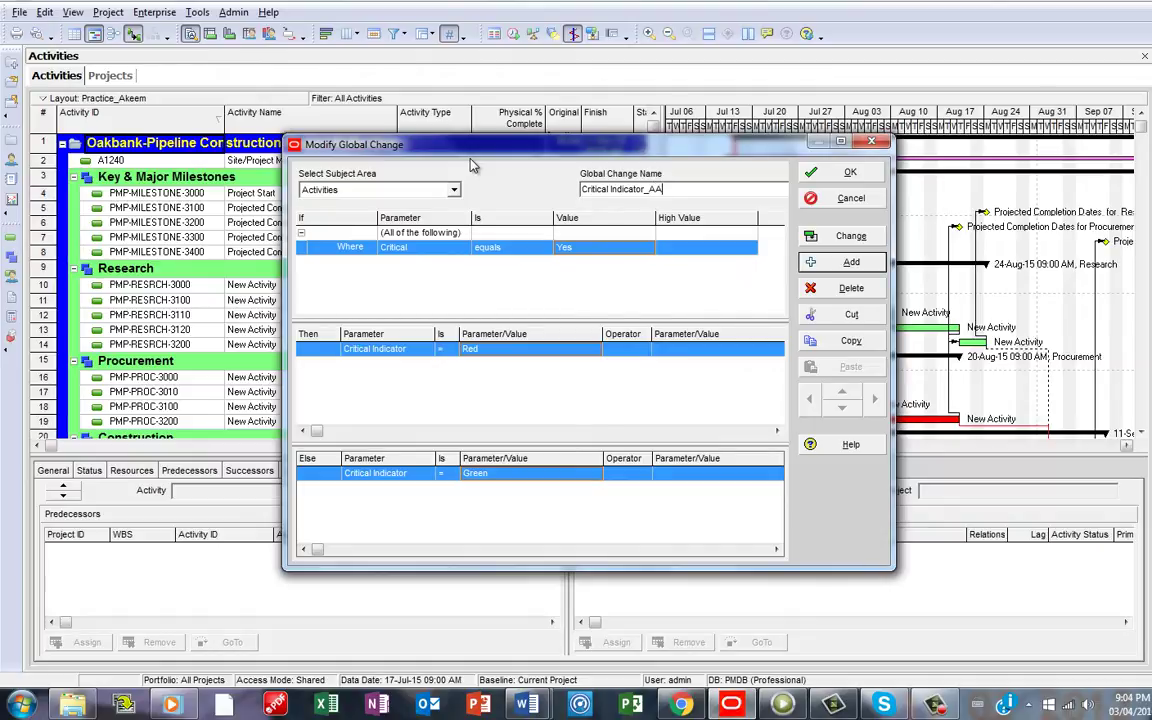
# Save the Critical Indicator_AA definition, apply it, and confirm to generate the report
pyautogui.click(850, 174)
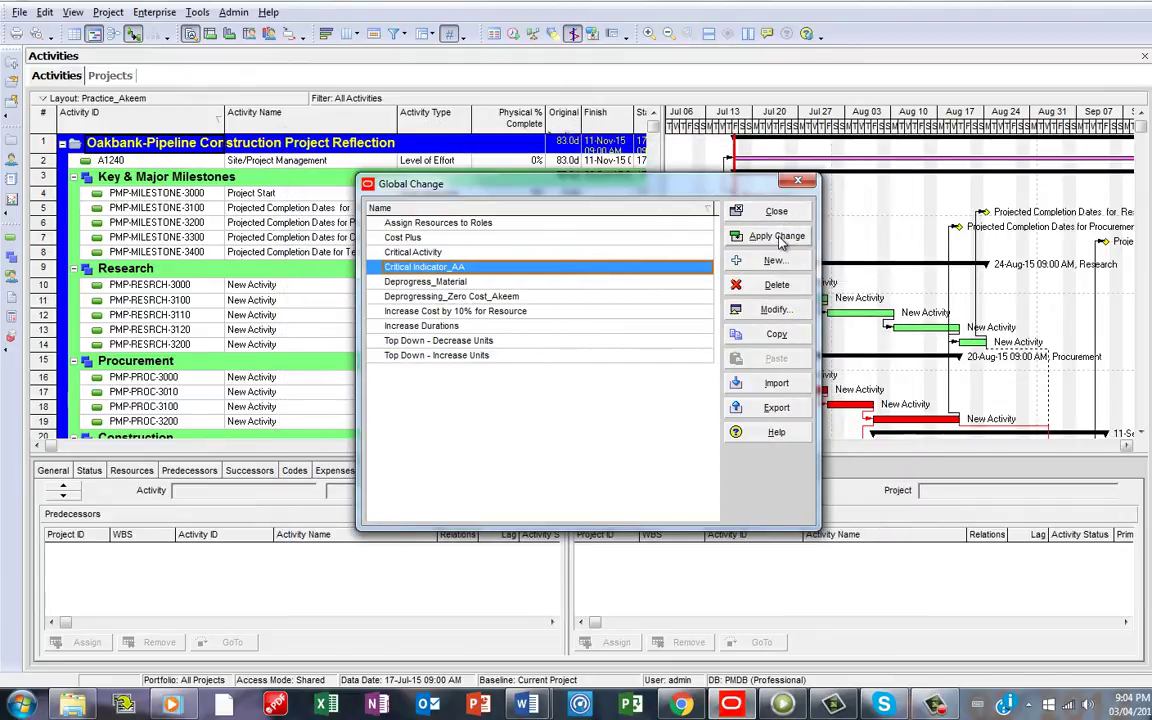
pyautogui.click(780, 238)
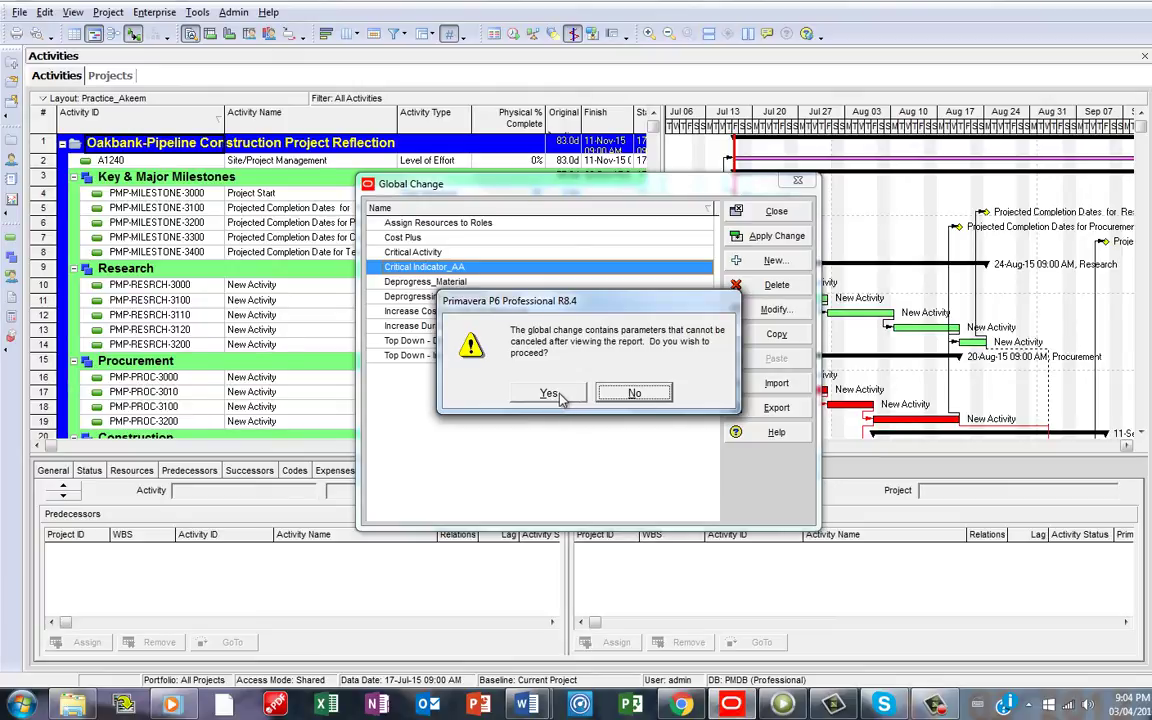
pyautogui.click(552, 393)
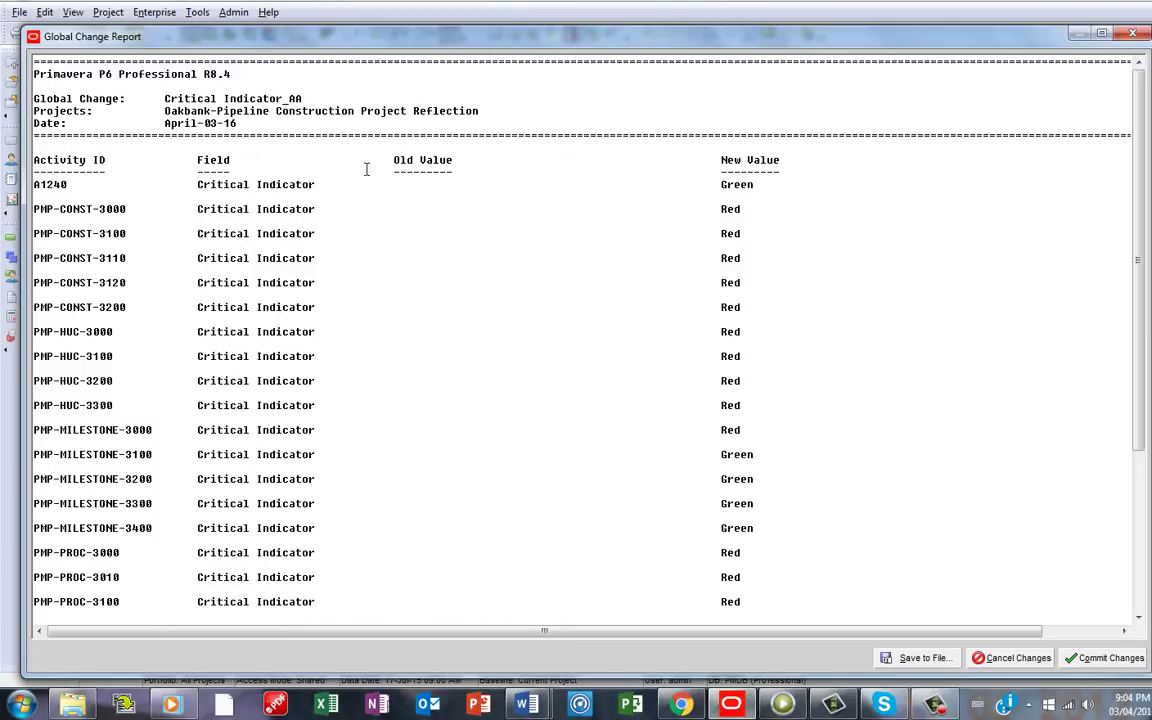
# Review the Global Change Report, commit the changes, and decline saving the log file
pyautogui.scroll(-3, 470, 250)
pyautogui.scroll(3, 500, 290)
pyautogui.scroll(-4, 740, 240)
pyautogui.scroll(3, 800, 340)
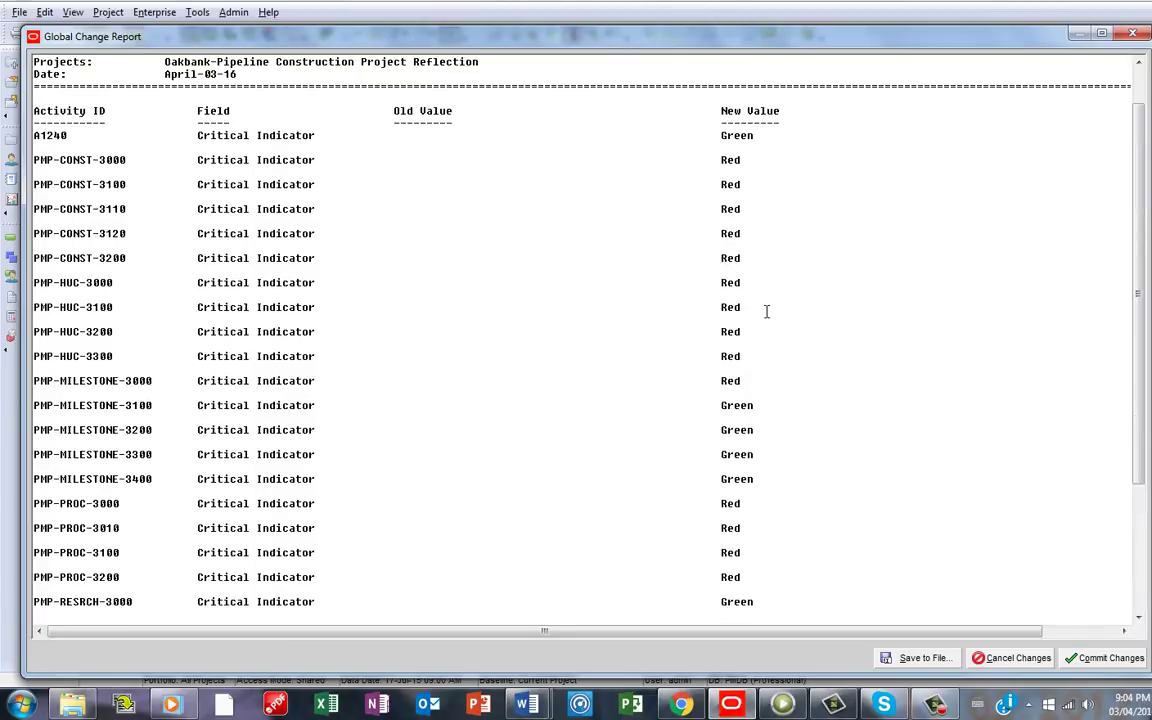
pyautogui.scroll(-3, 780, 290)
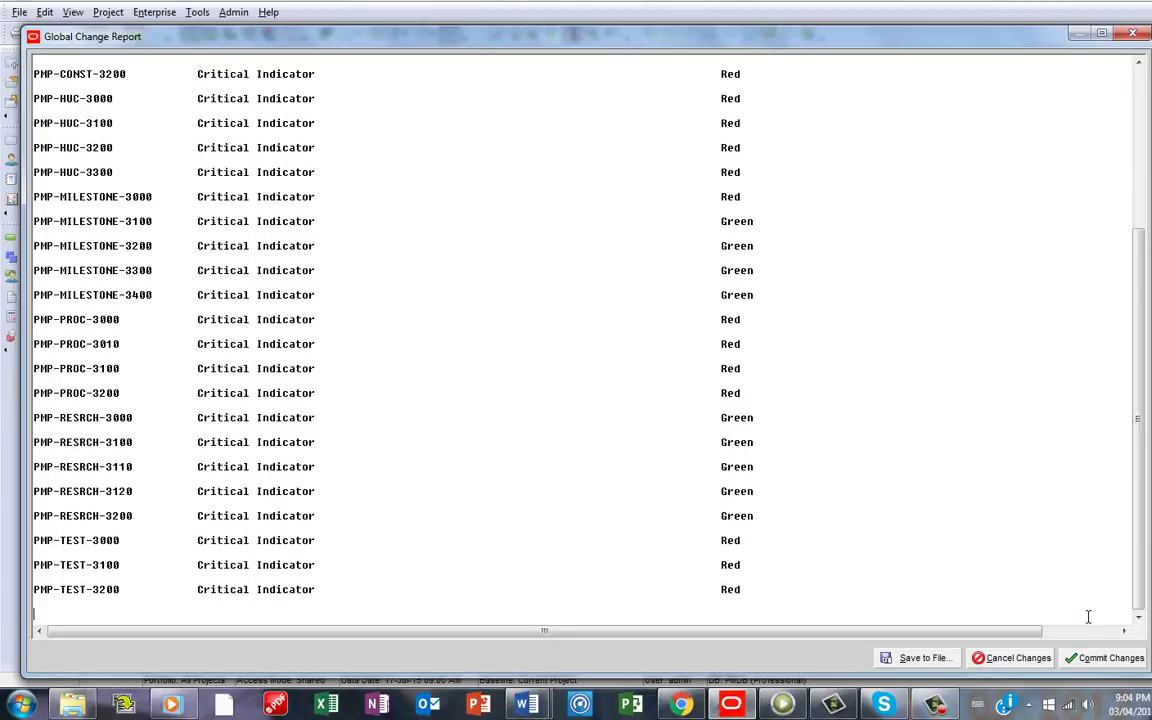
pyautogui.click(1104, 667)
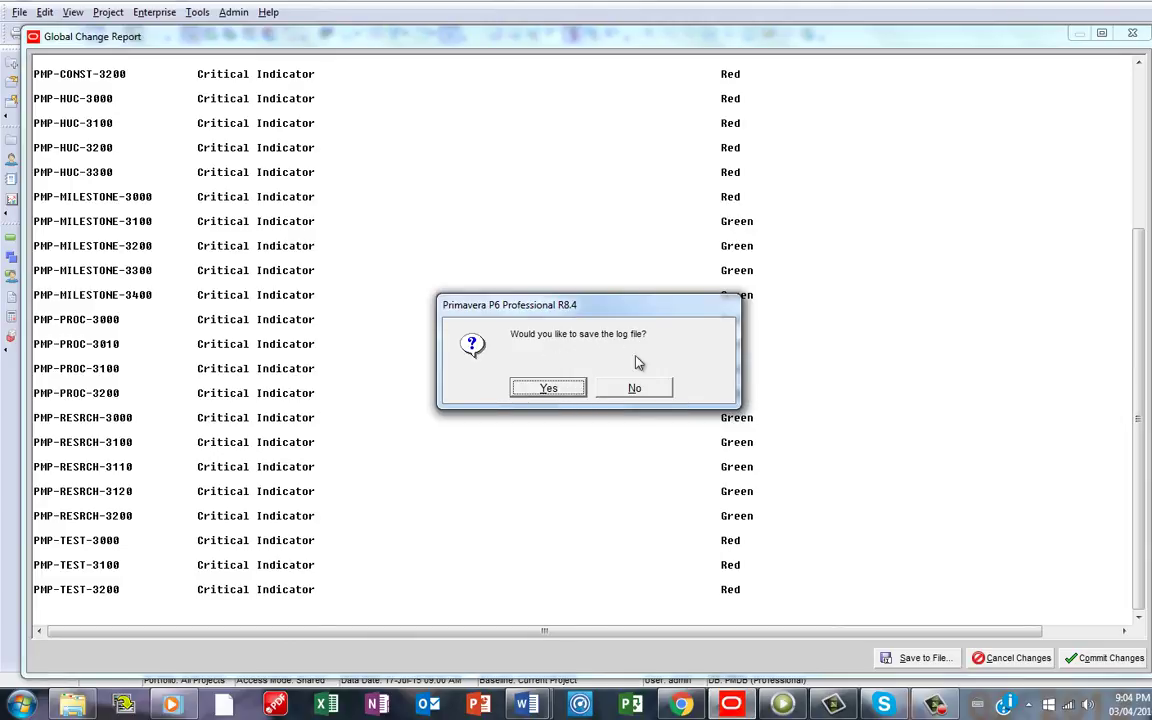
pyautogui.click(634, 388)
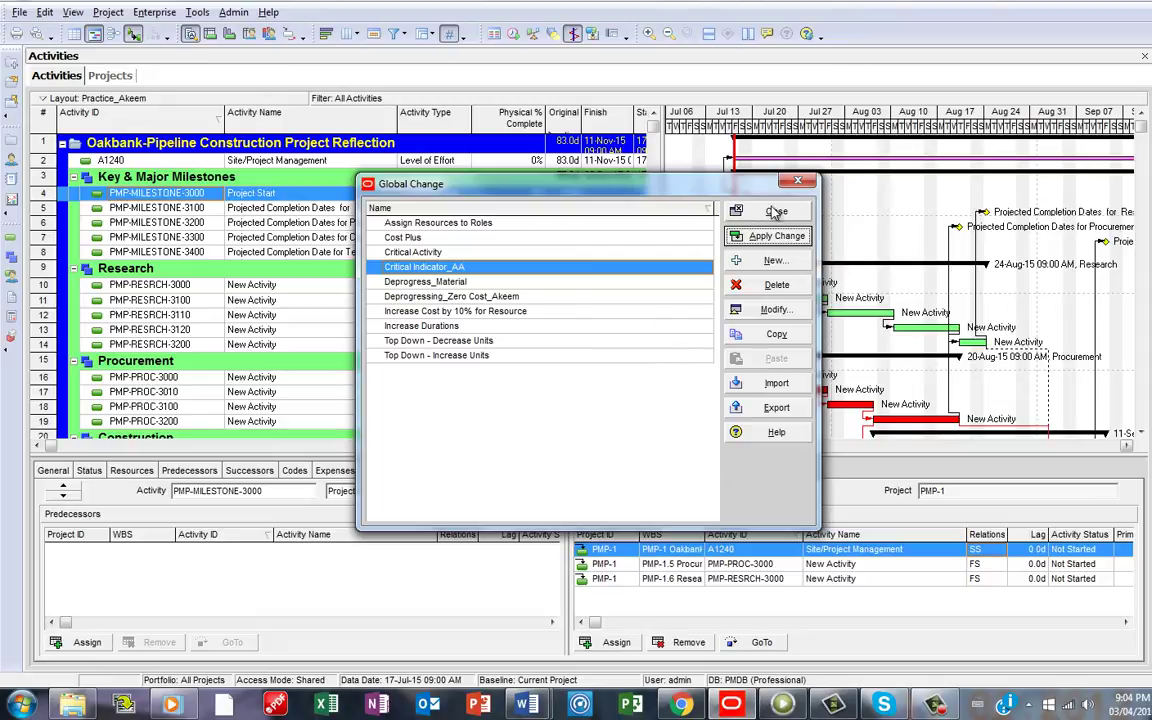
# Close the global change list, widen the table to show Start, and open Columns
pyautogui.click(797, 181)
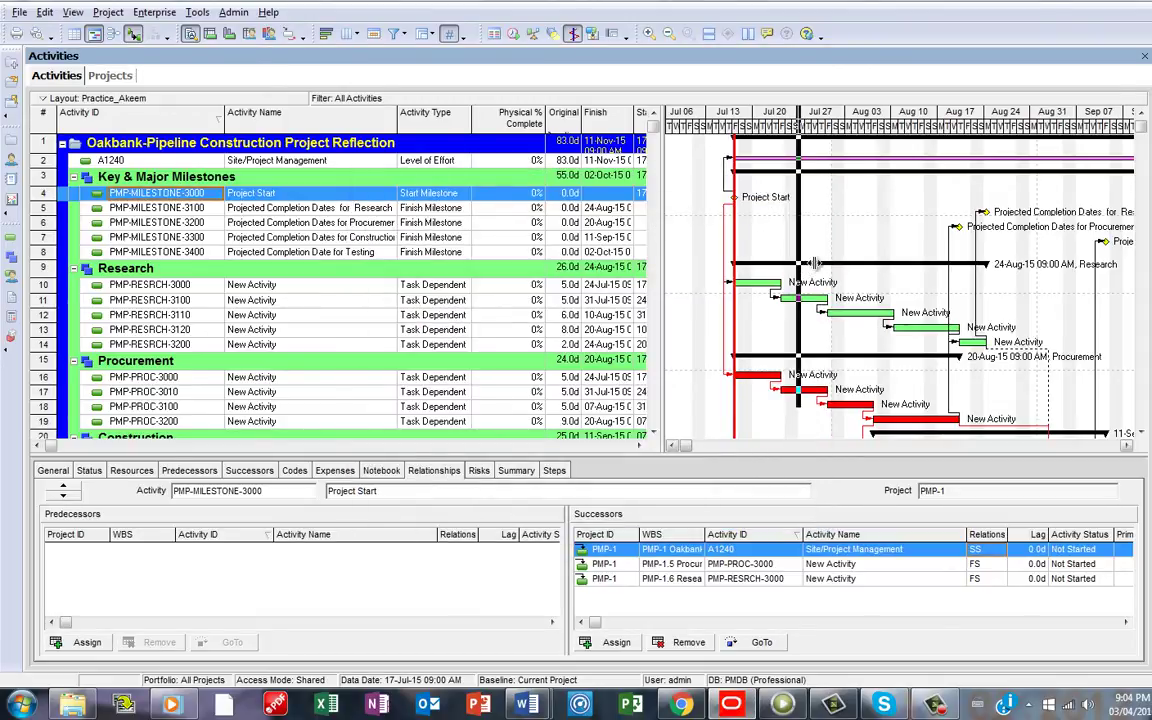
pyautogui.moveTo(661, 276); pyautogui.dragTo(810, 276)
pyautogui.rightClick(525, 117)
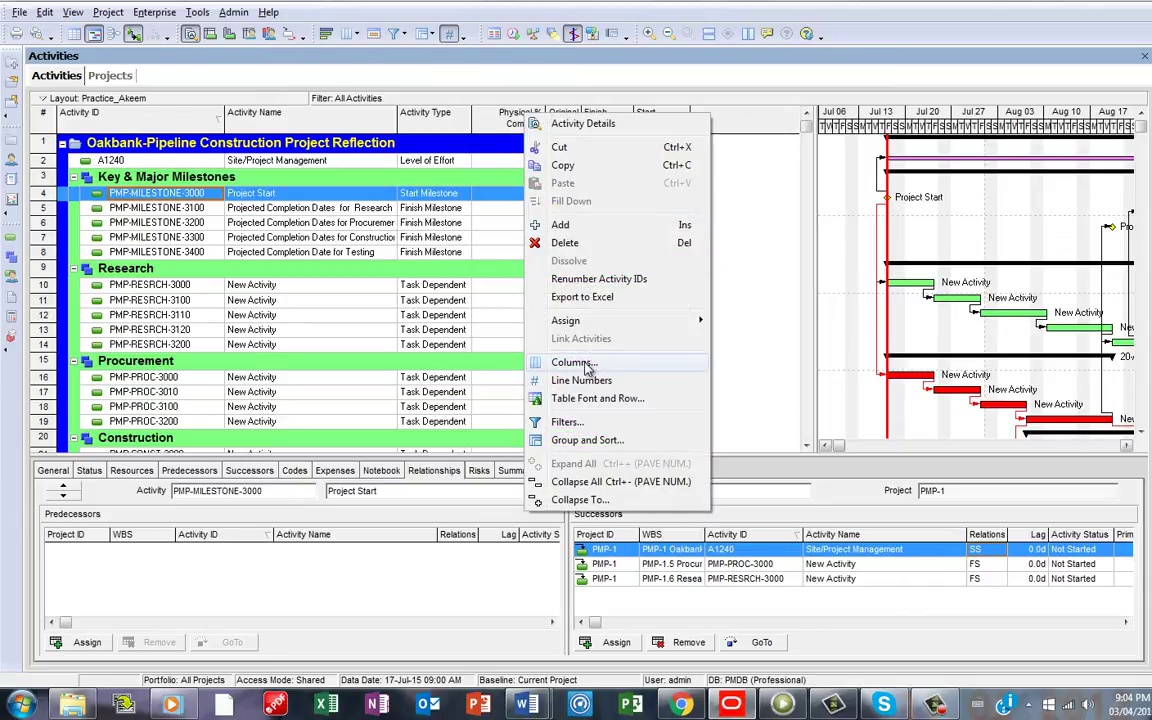
pyautogui.click(505, 119)
pyautogui.rightClick(505, 120)
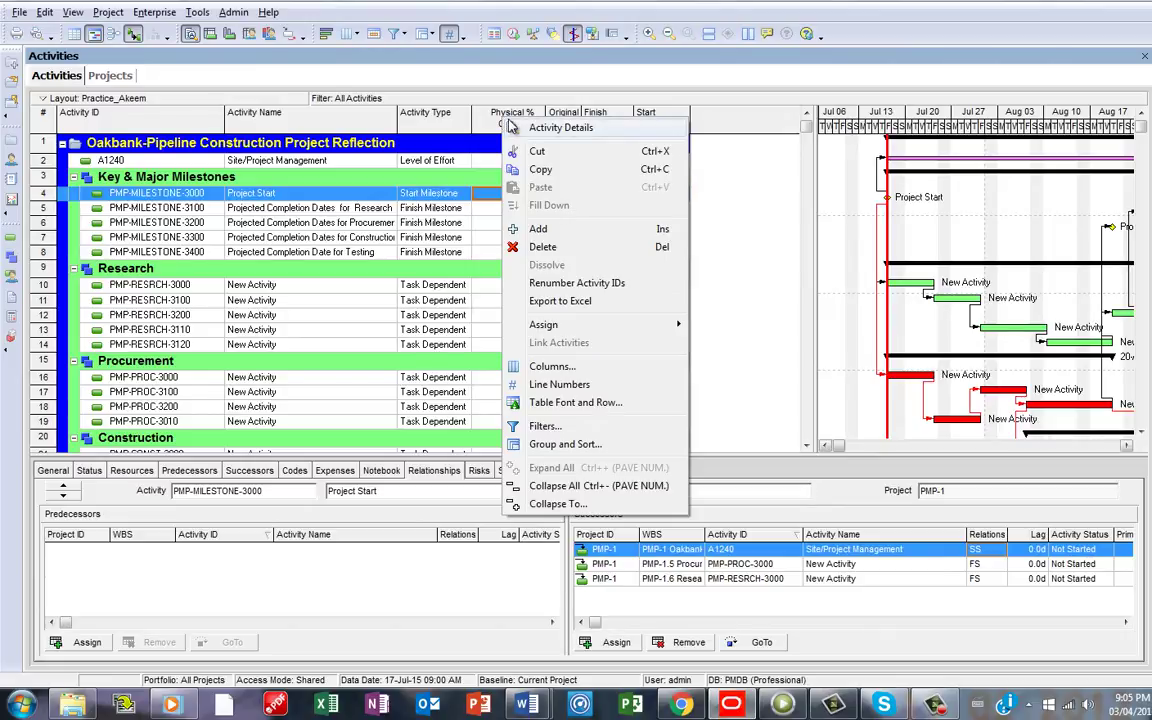
pyautogui.click(552, 367)
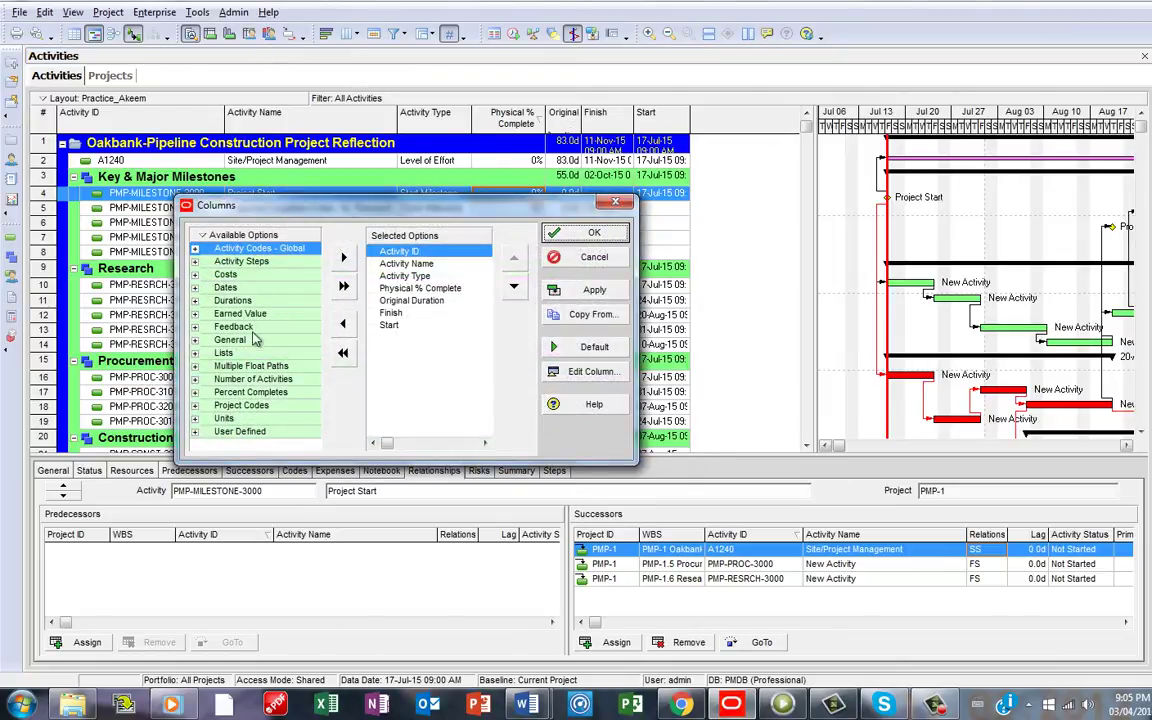
# Insert the User Defined field Critical Indicator after Original Duration and apply the column layout
pyautogui.doubleClick(203, 432)
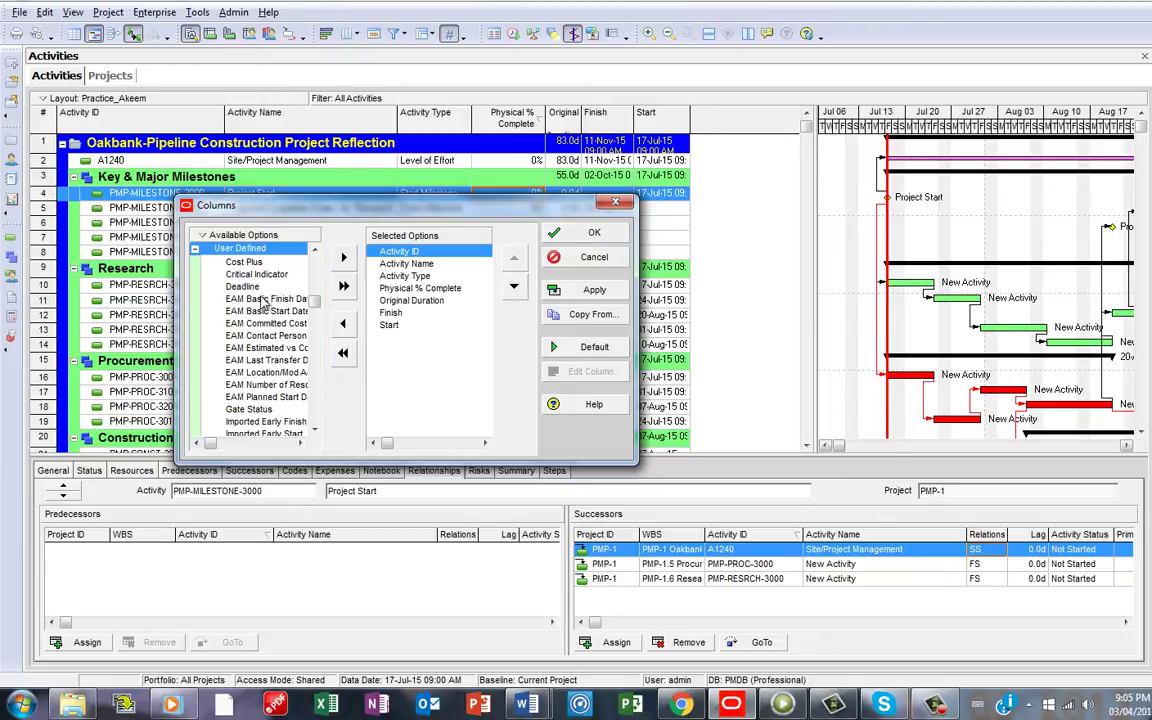
pyautogui.click(256, 274)
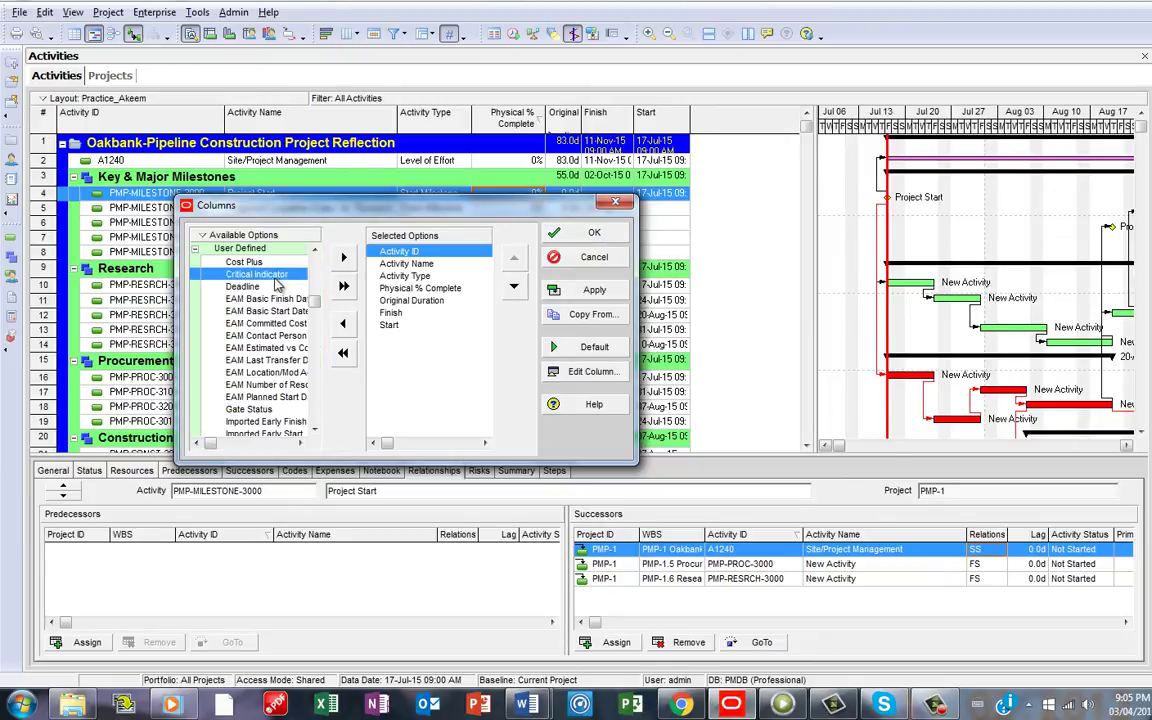
pyautogui.click(410, 300)
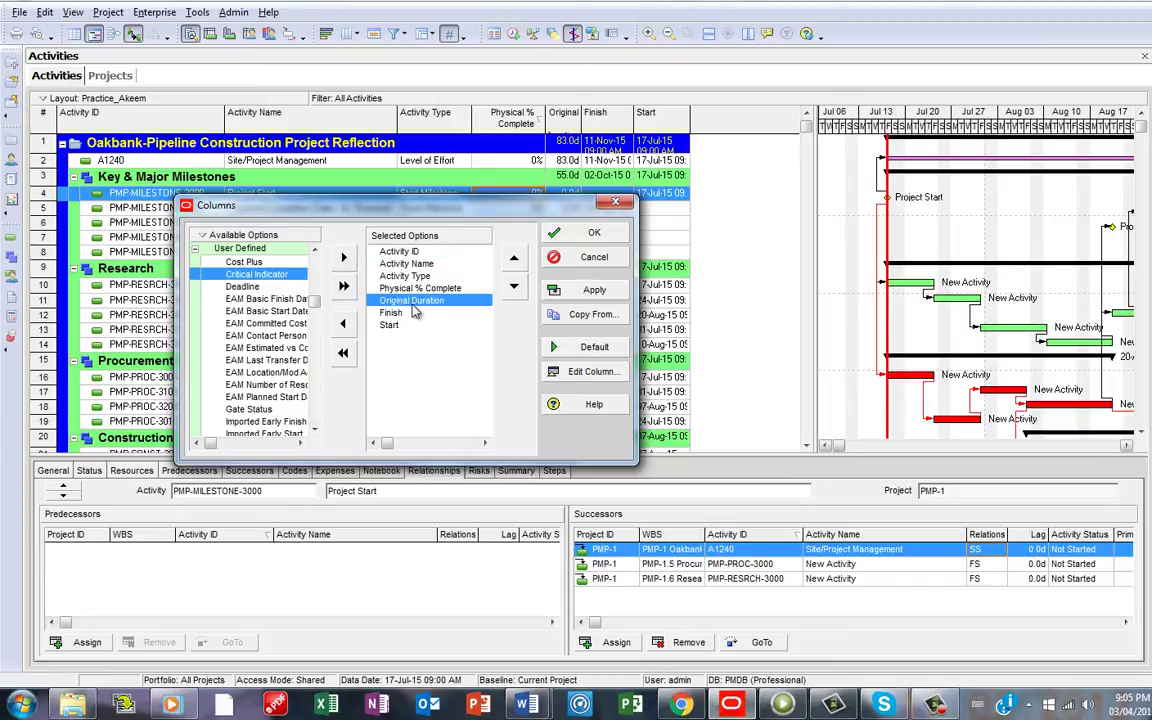
pyautogui.click(344, 260)
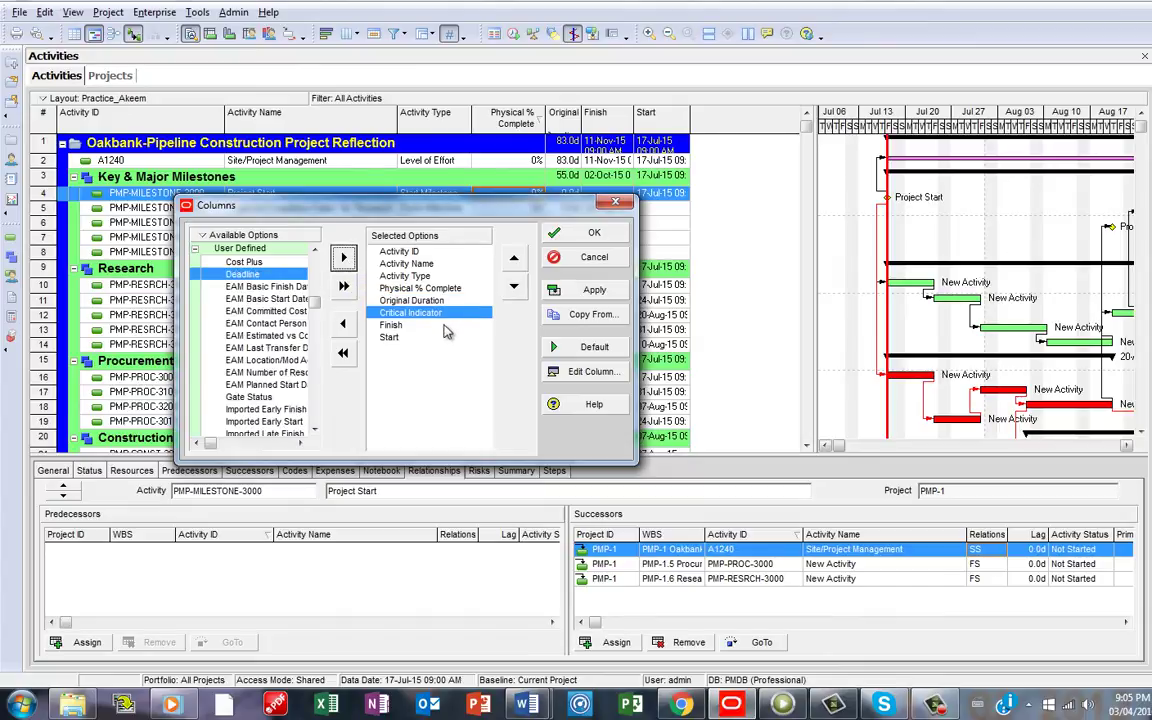
pyautogui.click(590, 289)
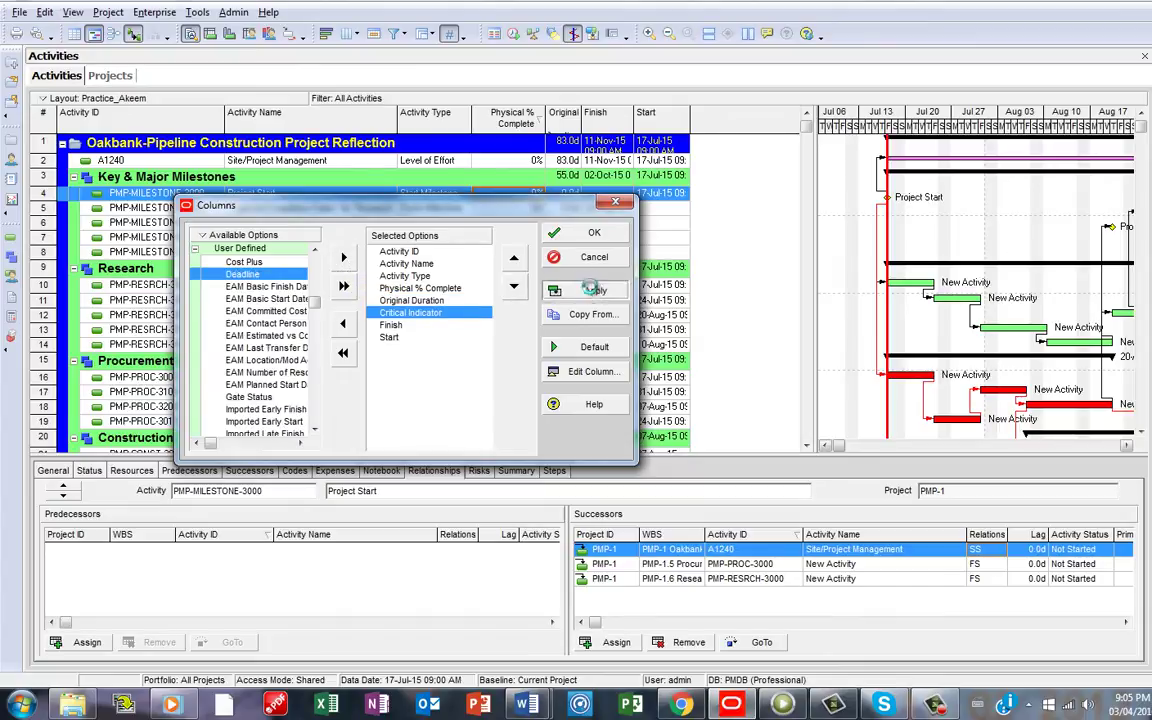
pyautogui.click(595, 233)
pyautogui.scroll(-1, 681, 362)
pyautogui.scroll(1, 681, 362)
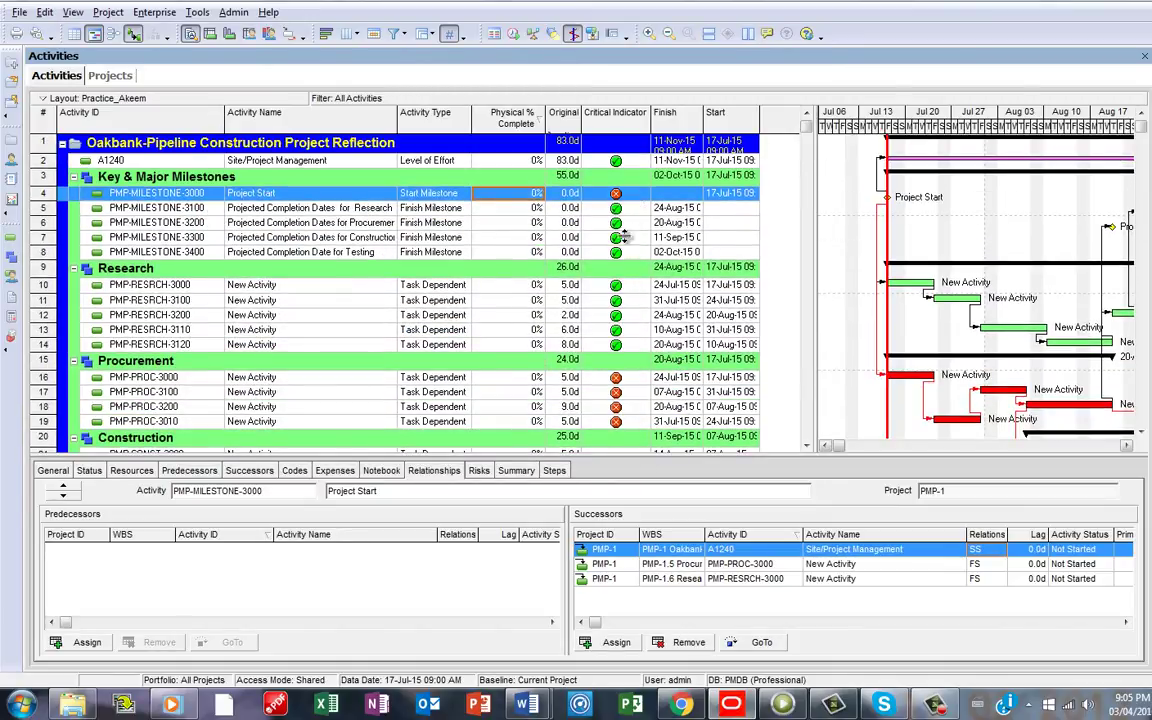
pyautogui.scroll(-3, 634, 260)
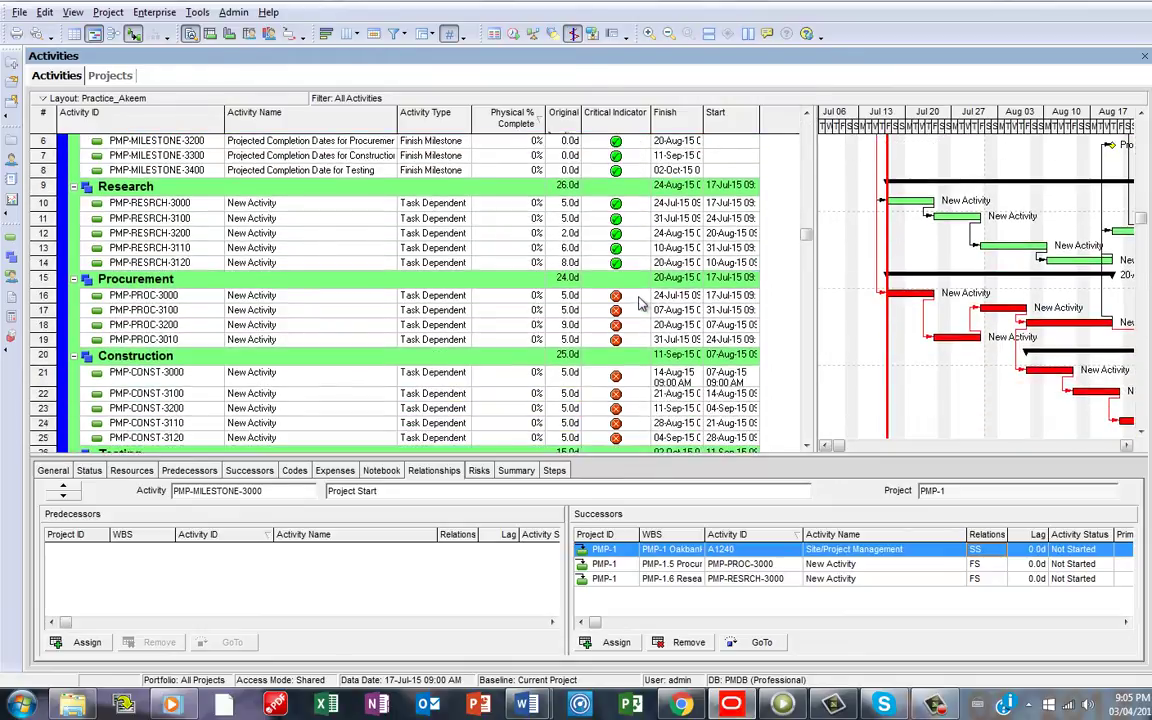
pyautogui.scroll(-2, 634, 300)
pyautogui.scroll(2, 634, 300)
pyautogui.scroll(4, 634, 300)
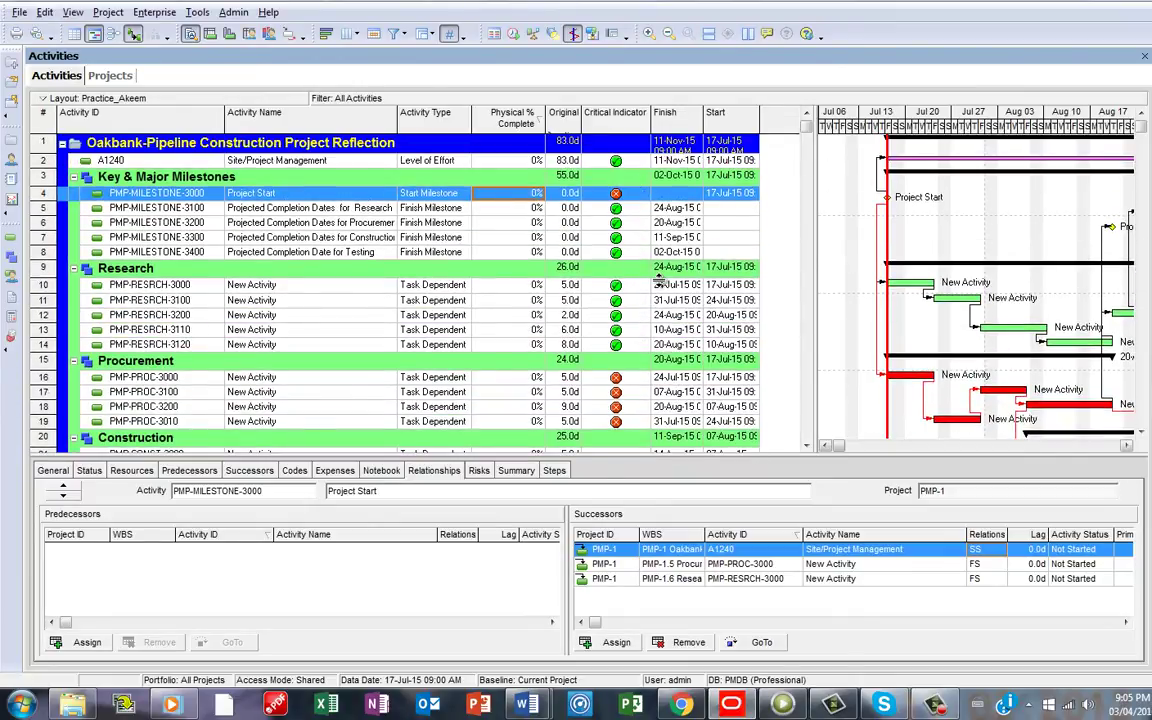
pyautogui.scroll(-1, 659, 281)
pyautogui.scroll(-2, 659, 281)
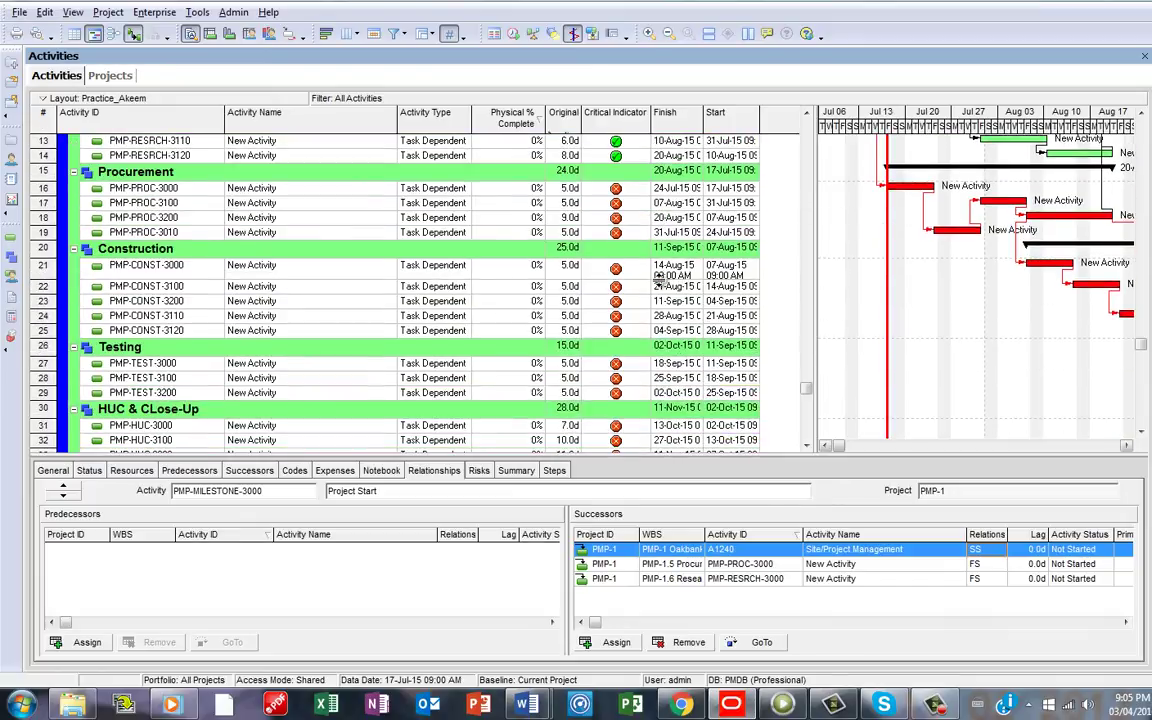
pyautogui.scroll(-1, 659, 279)
pyautogui.scroll(5, 659, 281)
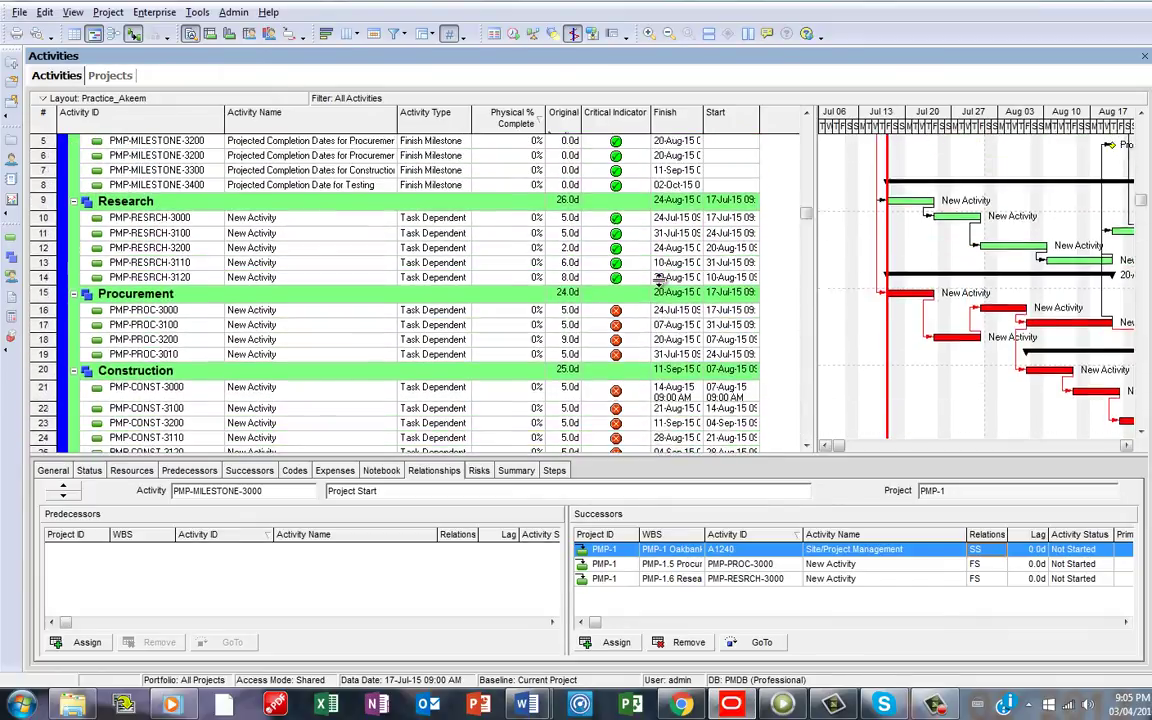
pyautogui.scroll(-1, 659, 281)
pyautogui.scroll(-3, 659, 281)
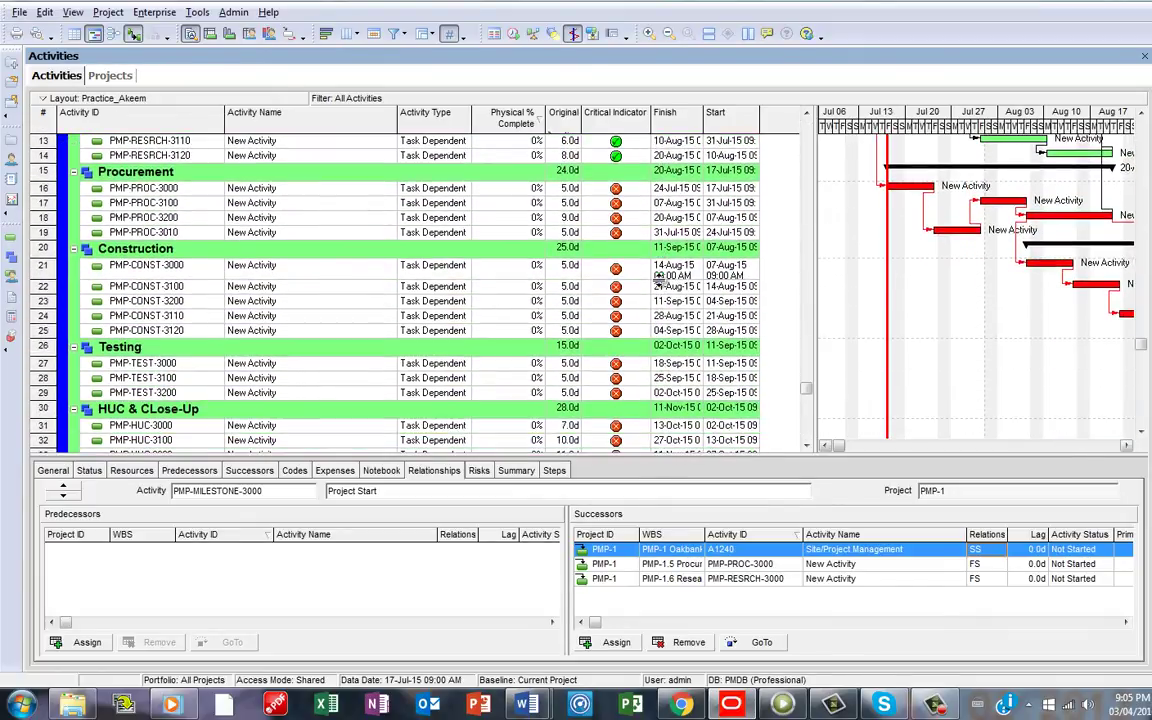
pyautogui.scroll(3, 659, 281)
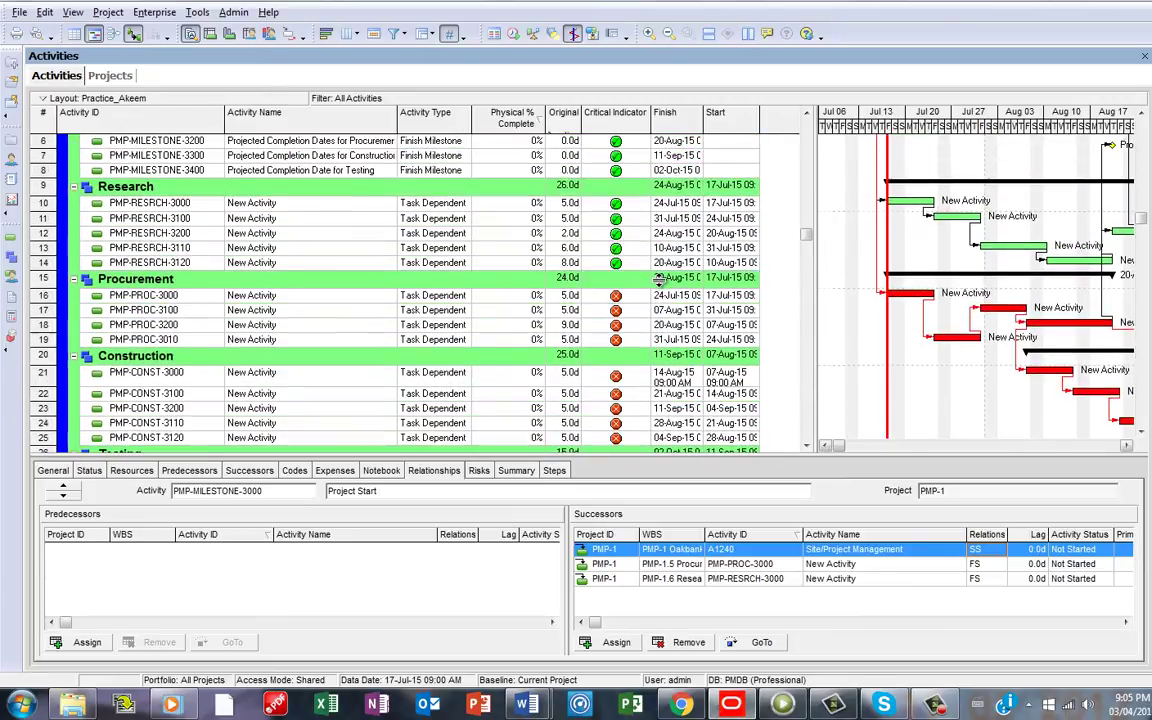